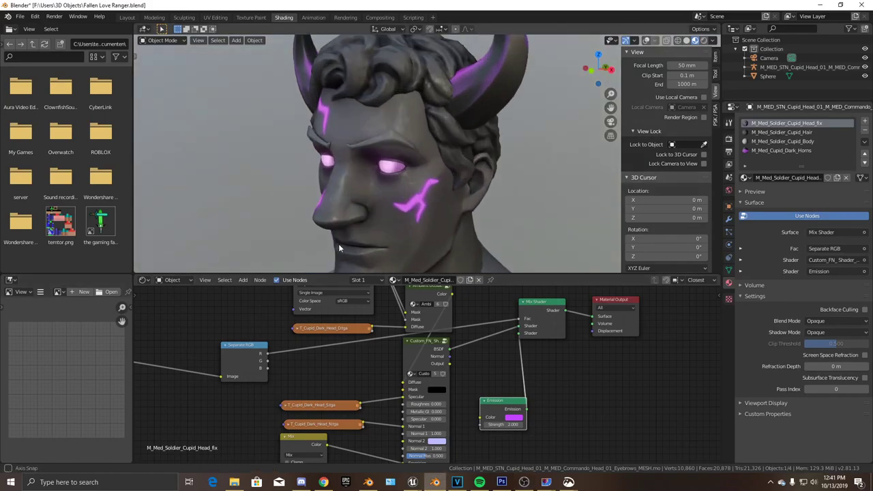
- Move the T_Cupid_Dark_Head_FX.tga texture node closer to the Separate RGB node in the head material
scroll(393, 243, down, 3)
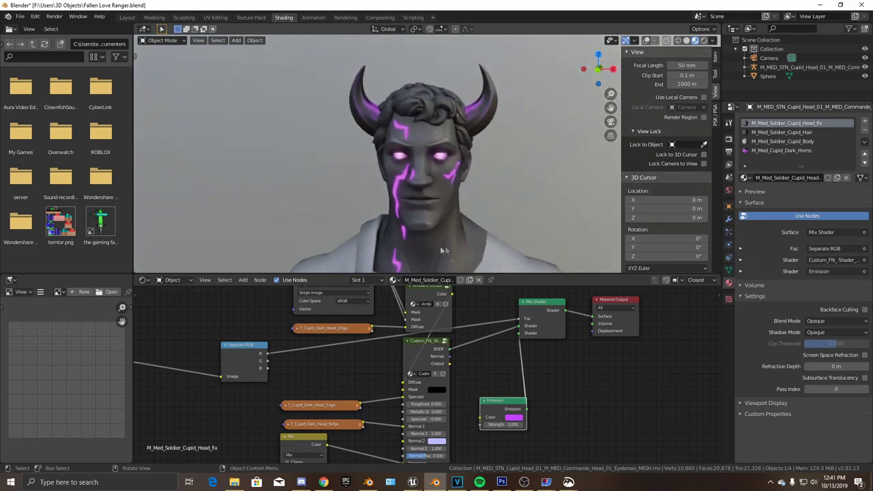
middle_drag(441, 250, 429, 245)
scroll(409, 368, down, 1)
middle_drag(409, 368, 532, 365)
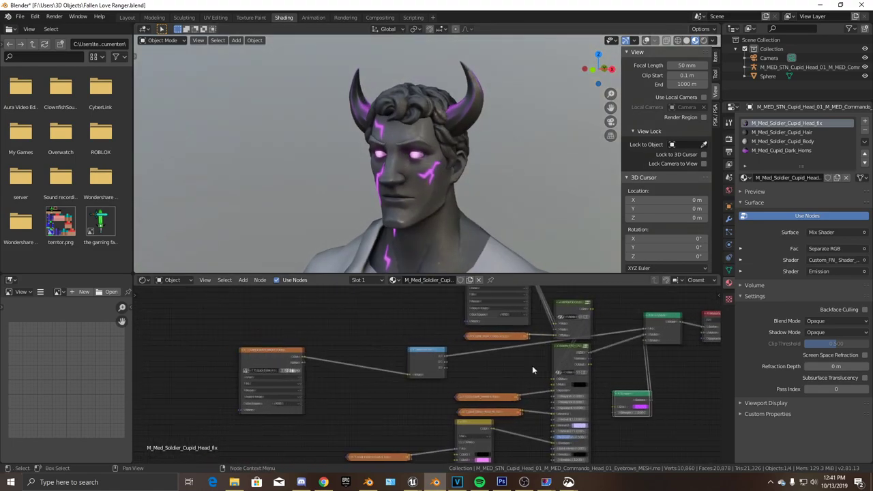
drag(277, 353, 361, 355)
scroll(436, 348, down, 1)
middle_drag(447, 346, 373, 346)
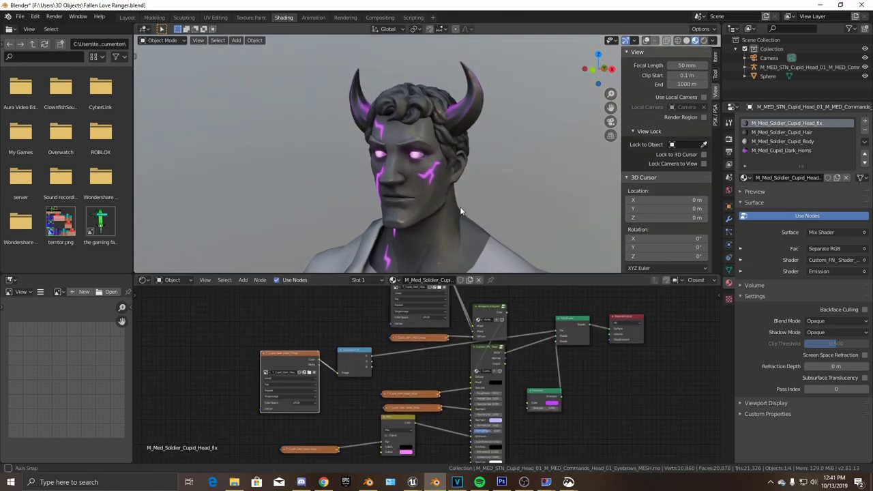
- Examine the glowing eyes and cracks on the character's face from the side and close up
middle_drag(446, 203, 383, 214)
scroll(490, 203, up, 2)
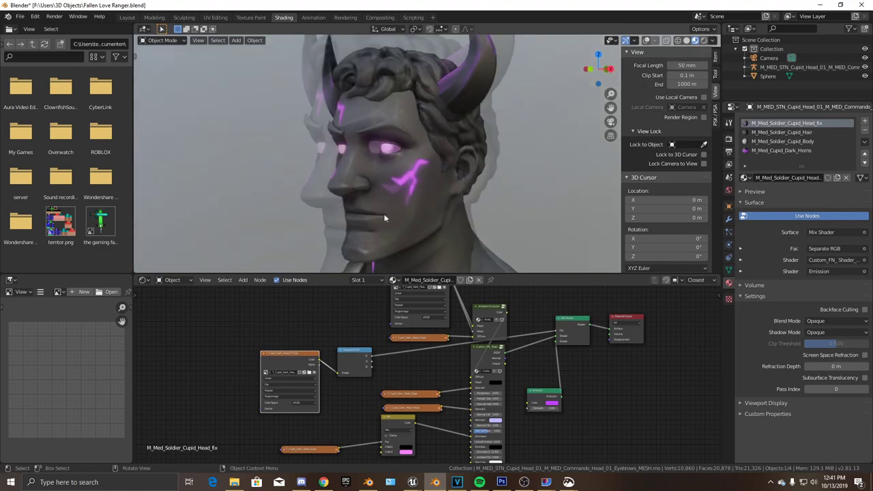
scroll(376, 214, down, 1)
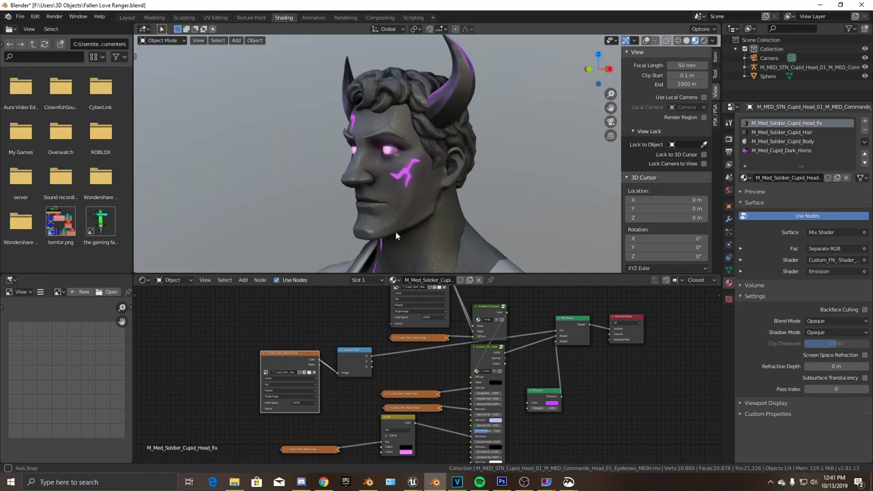
scroll(396, 232, up, 2)
middle_drag(395, 231, 357, 211)
scroll(505, 231, down, 1)
scroll(350, 209, up, 2)
scroll(379, 211, down, 1)
scroll(436, 359, down, 1)
- Look over the head material's node tree and compare it with the model from the front and sides
middle_drag(455, 363, 379, 380)
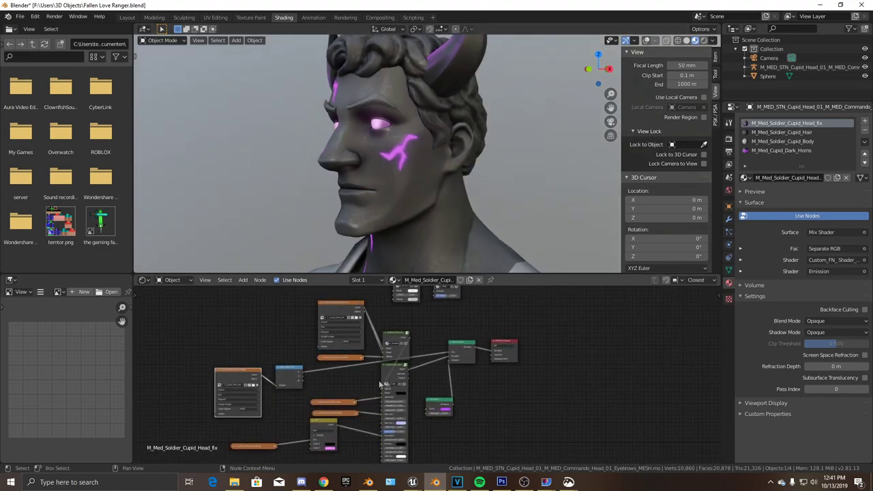
scroll(426, 378, up, 2)
middle_drag(482, 345, 457, 369)
scroll(413, 235, down, 4)
middle_drag(413, 235, 331, 222)
scroll(423, 236, up, 2)
scroll(274, 365, down, 5)
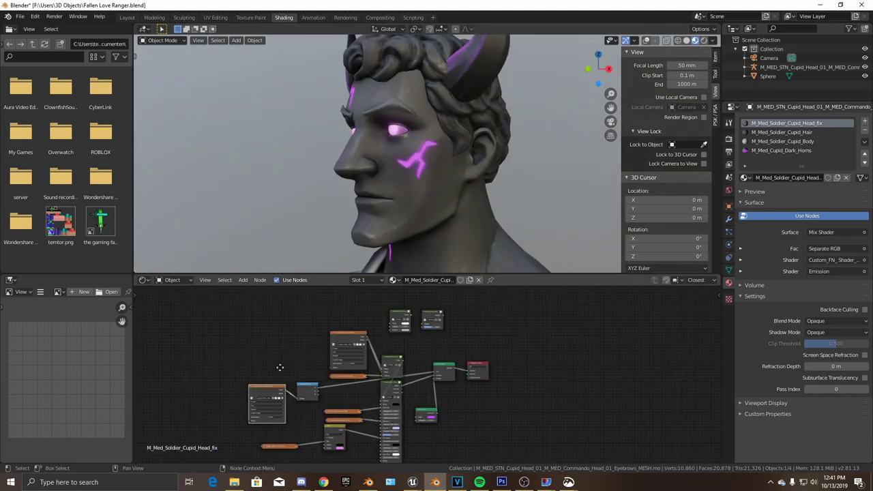
middle_drag(279, 366, 302, 345)
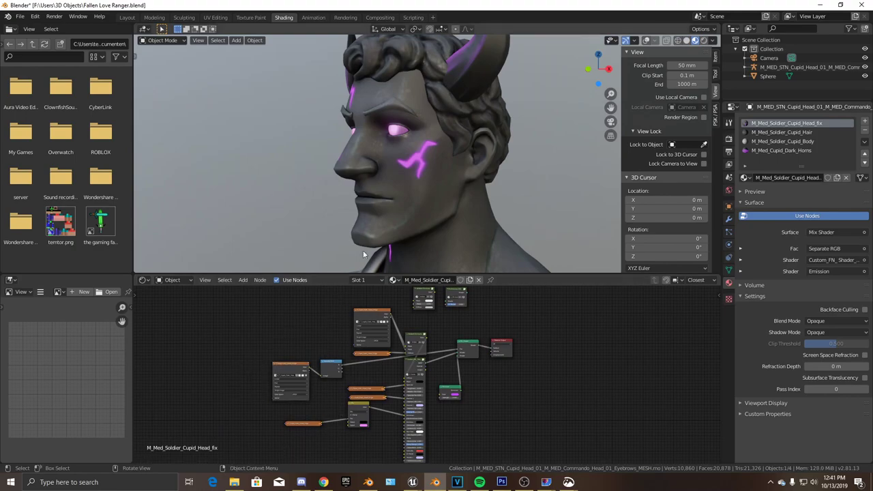
middle_drag(363, 250, 478, 247)
scroll(388, 354, up, 3)
middle_drag(388, 354, 363, 402)
middle_drag(471, 217, 384, 216)
scroll(384, 366, up, 3)
middle_drag(371, 425, 407, 377)
middle_drag(431, 231, 467, 235)
scroll(412, 379, up, 3)
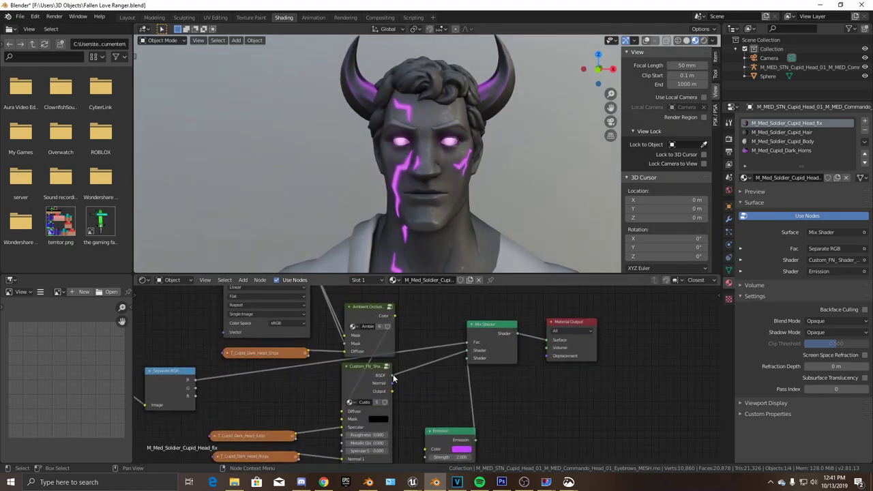
- Link the Custom_FN shader's BSDF straight to the Material Output Surface and the T_Cupid_Dark_Head_D.tga texture to the shader's Diffuse
drag(535, 347, 546, 340)
middle_drag(286, 371, 403, 343)
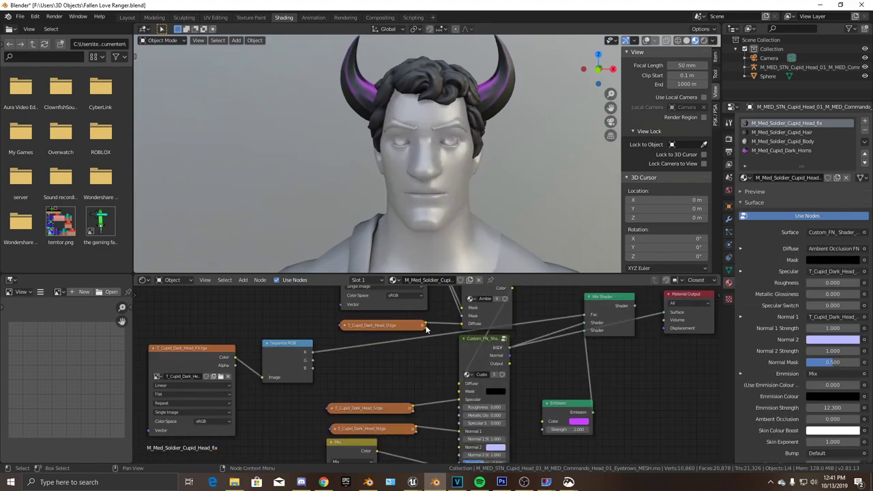
drag(426, 330, 431, 350)
drag(449, 393, 459, 385)
- Delete the Mix node and link the T_Cupid_Dark_Head_E.tga texture directly to the Custom_FN shader's Emmission input
middle_drag(407, 386, 402, 349)
scroll(316, 386, up, 2)
scroll(374, 374, down, 4)
key(x)
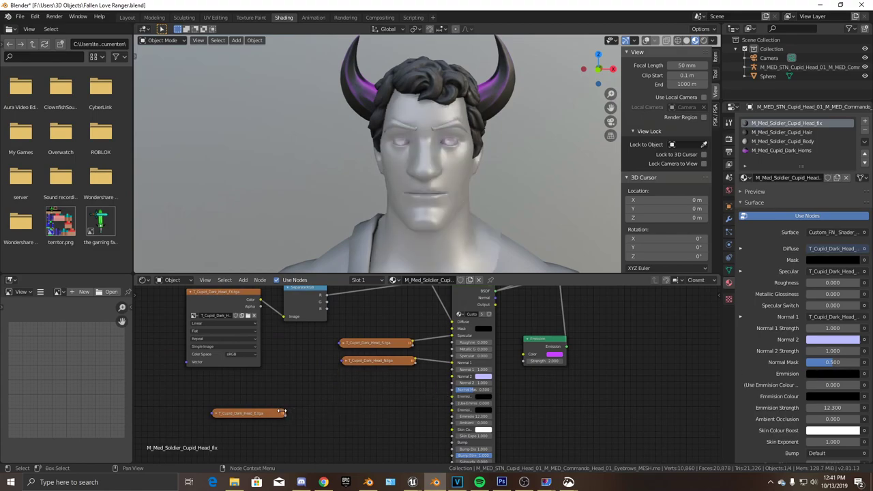
mouse_move(450, 396)
mouse_down()
mouse_move(285, 412)
mouse_move(382, 386)
mouse_up()
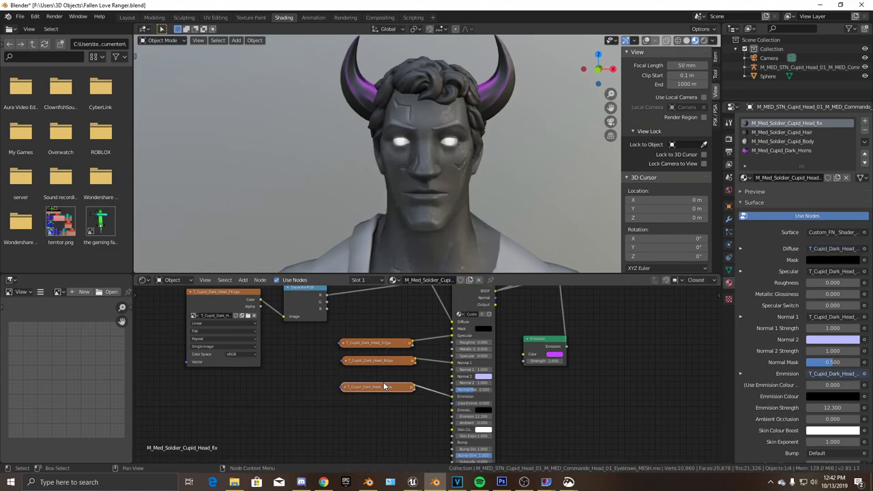
- Examine the eyes and face cracks from both sides with only the emission texture driving the glow
mouse_move(355, 225)
middle_down()
mouse_move(379, 233)
mouse_move(363, 227)
mouse_move(488, 222)
mouse_move(401, 219)
middle_up()
scroll(362, 227, up, 3)
scroll(395, 219, down, 4)
scroll(406, 324, down, 1)
middle_drag(405, 325, 392, 329)
scroll(386, 215, up, 4)
middle_drag(386, 215, 467, 238)
scroll(423, 241, down, 1)
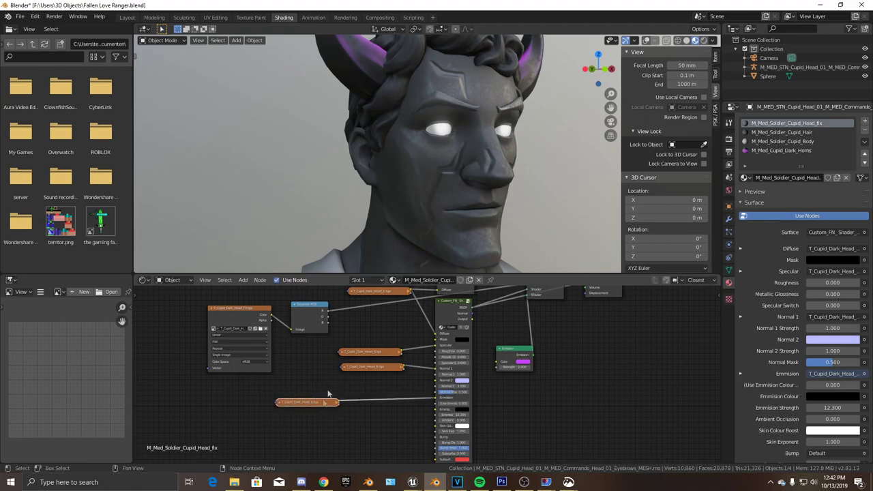
middle_drag(450, 164, 392, 148)
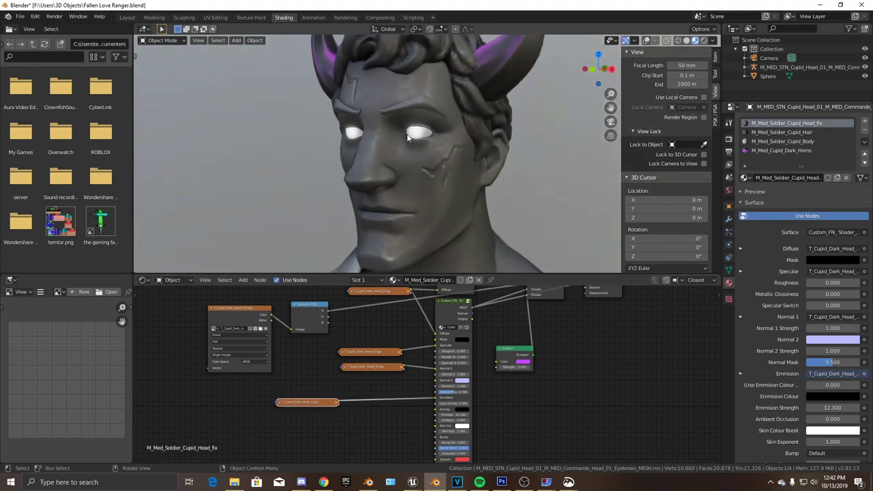
scroll(350, 394, up, 3)
mouse_move(352, 396)
middle_down()
mouse_move(435, 384)
mouse_move(352, 392)
middle_up()
scroll(360, 210, down, 3)
middle_drag(360, 211, 431, 204)
scroll(429, 207, up, 3)
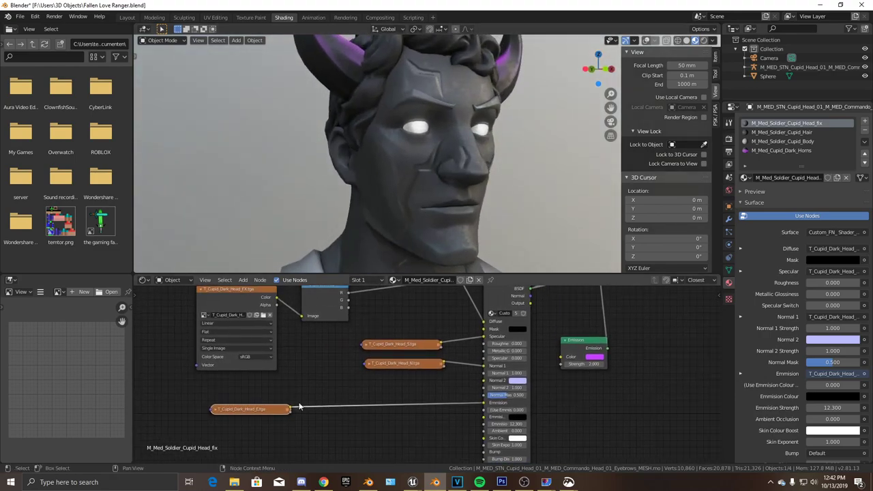
- Preview the T_Cupid_Dark_Head_E.tga texture on its own on the head and inspect which areas it covers
ctrl+shift+click(247, 410)
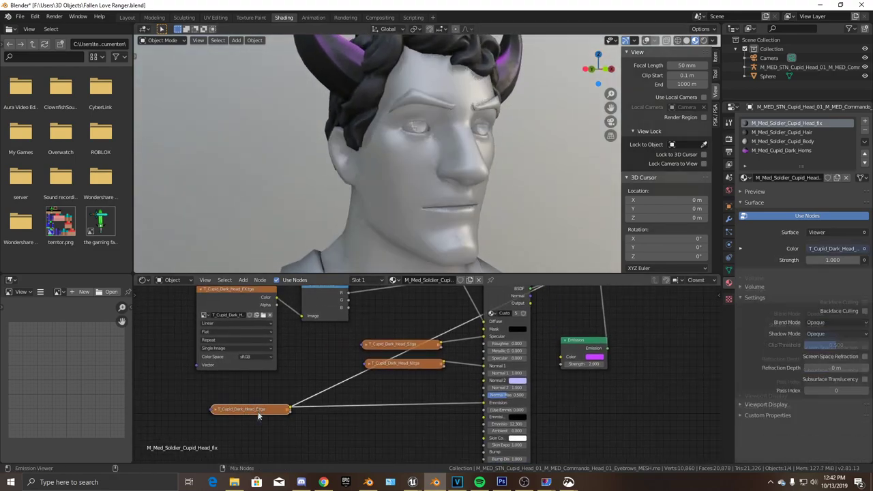
middle_drag(468, 195, 447, 198)
scroll(459, 164, down, 3)
middle_drag(376, 175, 439, 169)
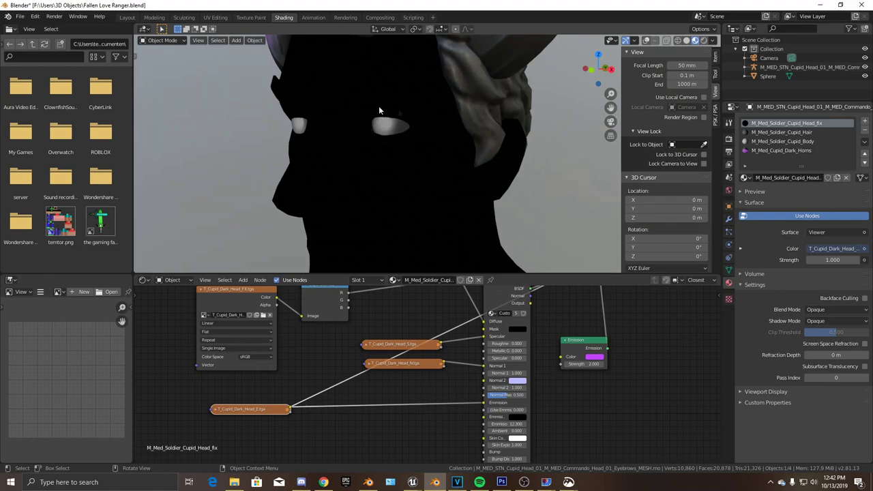
middle_drag(386, 148, 422, 158)
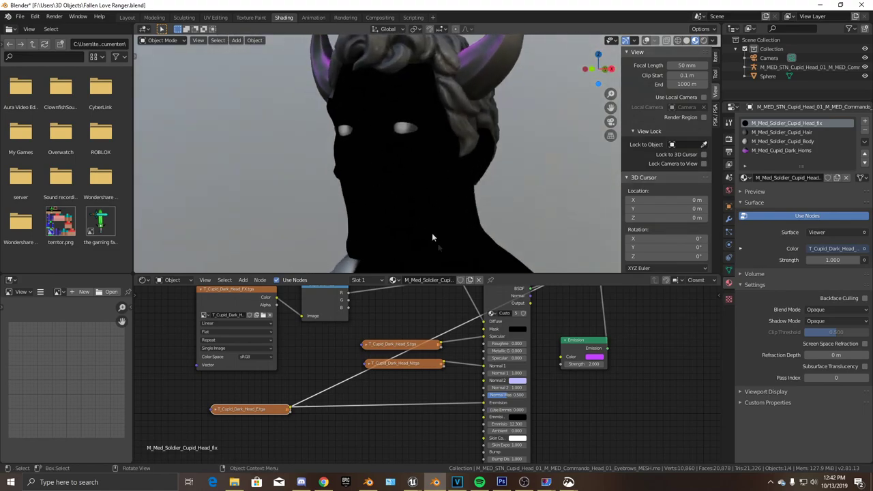
middle_drag(376, 177, 498, 206)
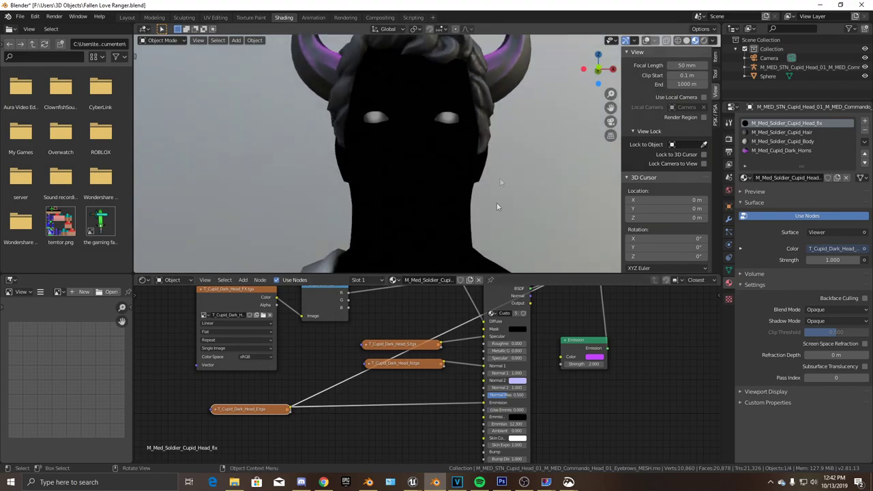
middle_drag(375, 207, 452, 225)
scroll(296, 400, up, 2)
- Try feeding the T_Cupid_Dark_Head_E.tga texture into the Custom_FN shader's Emmission Colour input as well
drag(207, 419, 279, 420)
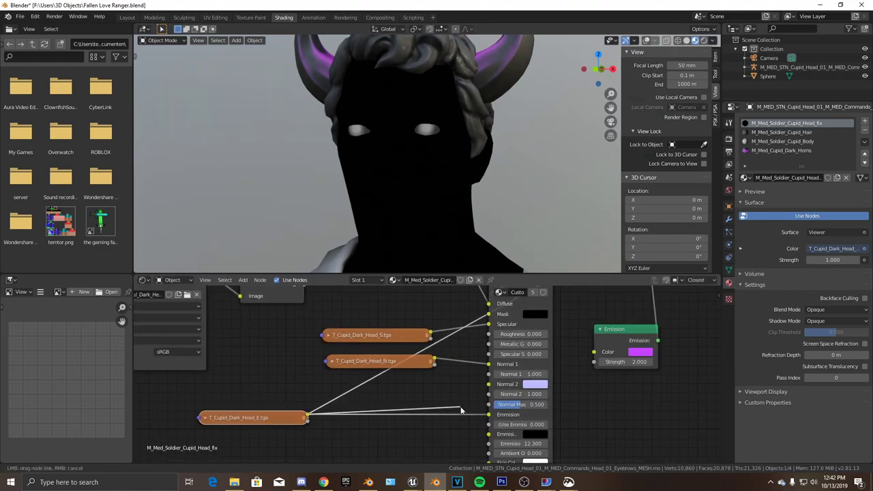
key(Tab)
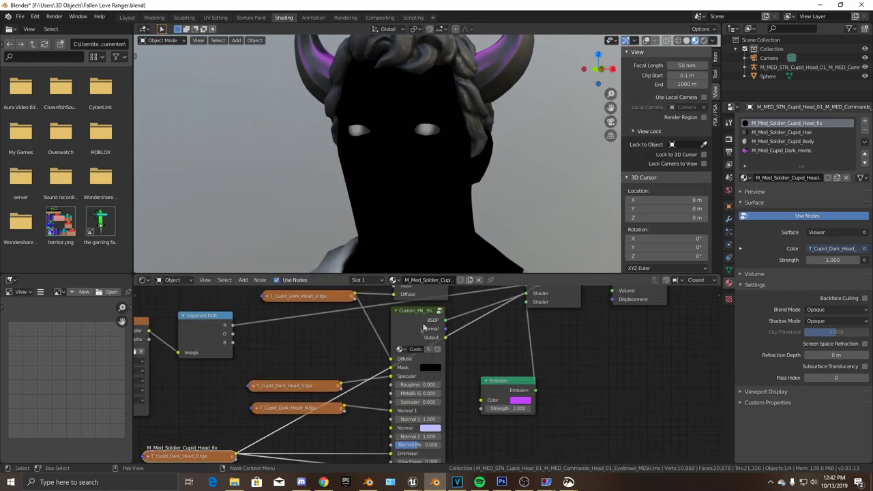
key(Tab)
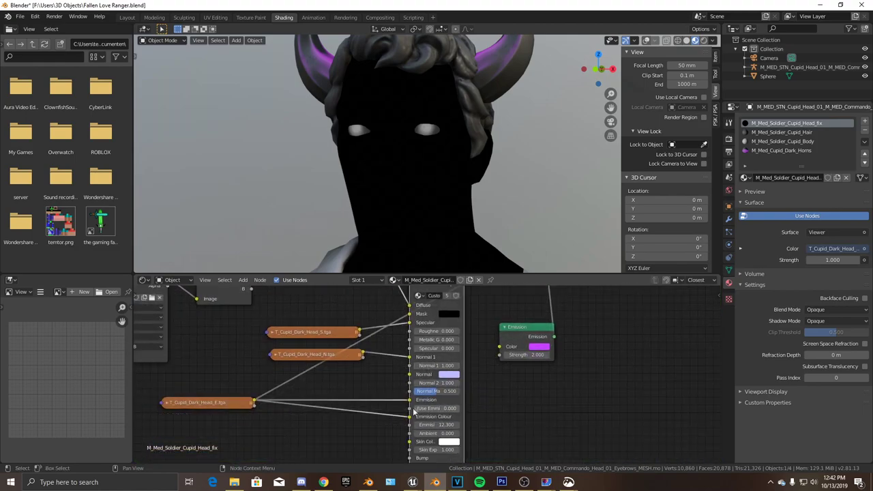
drag(409, 418, 394, 401)
- Display the full Custom_FN shader on the head again and set its Emmission Colour to pinkish red
middle_drag(395, 395, 375, 432)
ctrl+shift+click(418, 302)
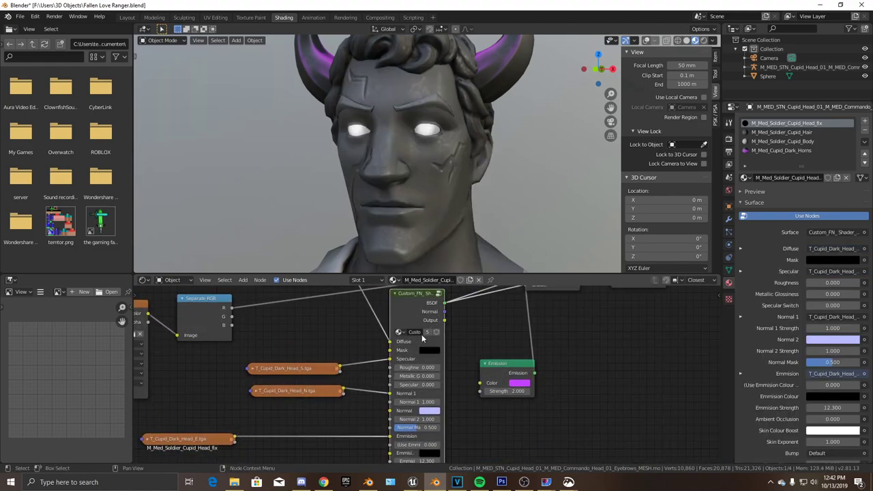
middle_drag(460, 420, 456, 382)
scroll(451, 380, up, 4)
scroll(456, 382, down, 3)
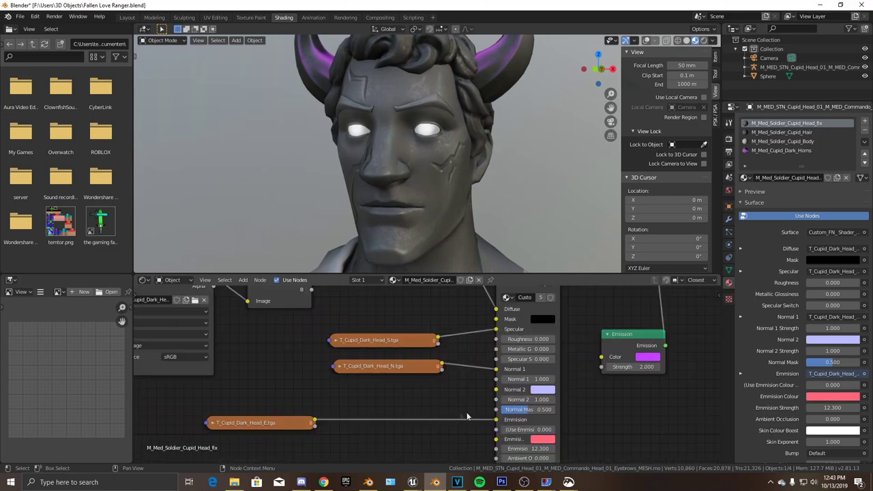
- Move the T_Cupid_Dark_Head_E.tga node away from the shader and insert a Mix node on its link to Emmission
middle_drag(453, 408, 538, 405)
scroll(473, 419, down, 1)
drag(417, 421, 319, 416)
mouse_move(409, 191)
middle_down()
mouse_move(424, 182)
mouse_move(475, 202)
mouse_move(374, 206)
mouse_move(449, 165)
mouse_move(404, 195)
middle_up()
scroll(424, 372, down, 2)
middle_drag(397, 371, 396, 356)
key(shift+a)
click(395, 357)
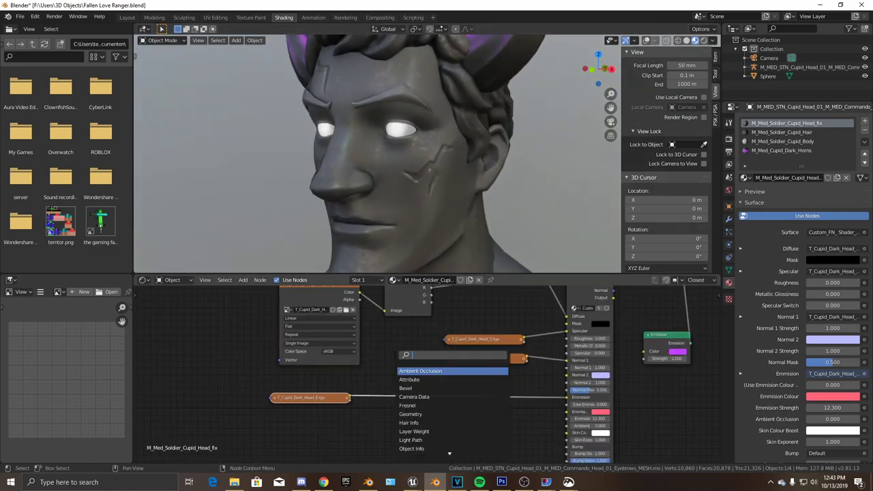
text(mix)
key(Return)
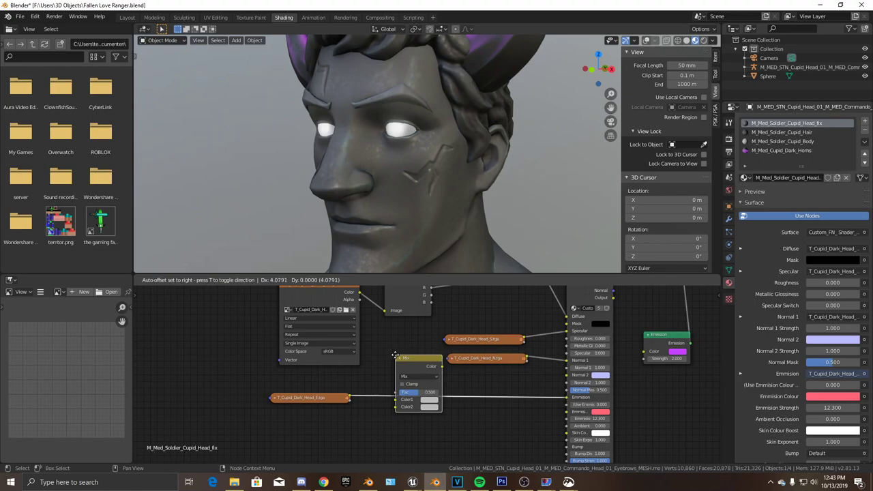
click(409, 416)
scroll(389, 430, up, 2)
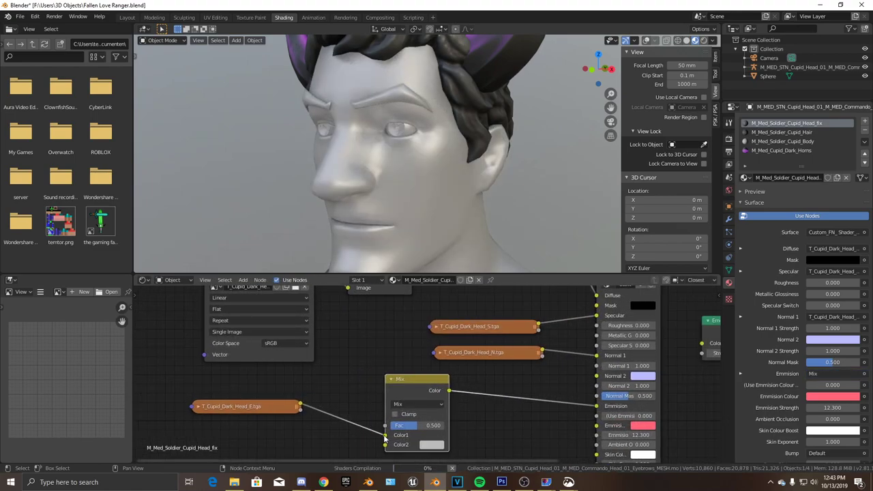
- Connect the emission texture to the Mix node's Fac input, and set Color1 to black and Color2 to white
drag(385, 433, 385, 426)
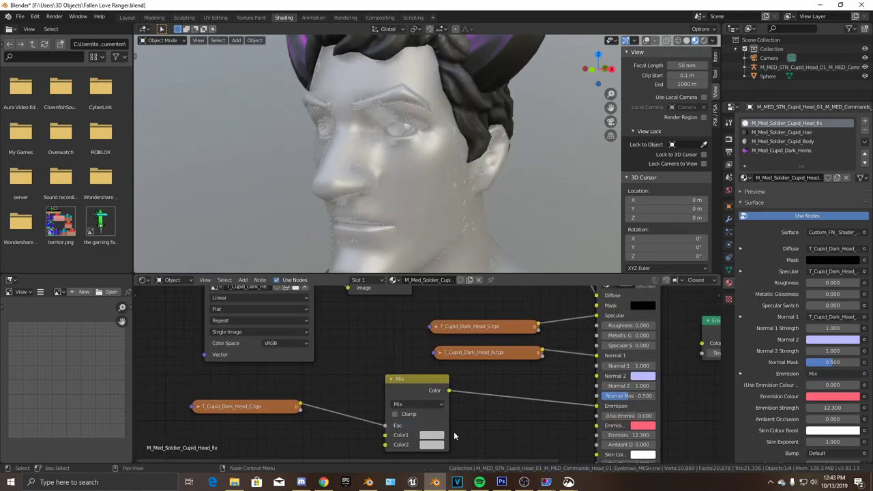
middle_drag(455, 433, 419, 428)
click(404, 438)
mouse_move(463, 353)
mouse_down()
mouse_move(464, 374)
mouse_move(462, 310)
mouse_move(463, 365)
mouse_up()
click(396, 430)
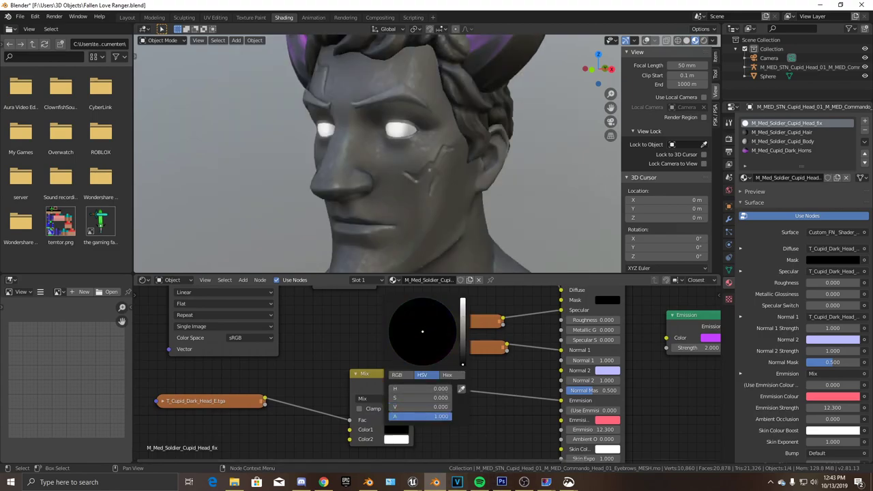
- Set the Mix node's Color2 to purple with hue 0.786, saturation 0.868 and value 1.000
middle_drag(410, 385, 421, 373)
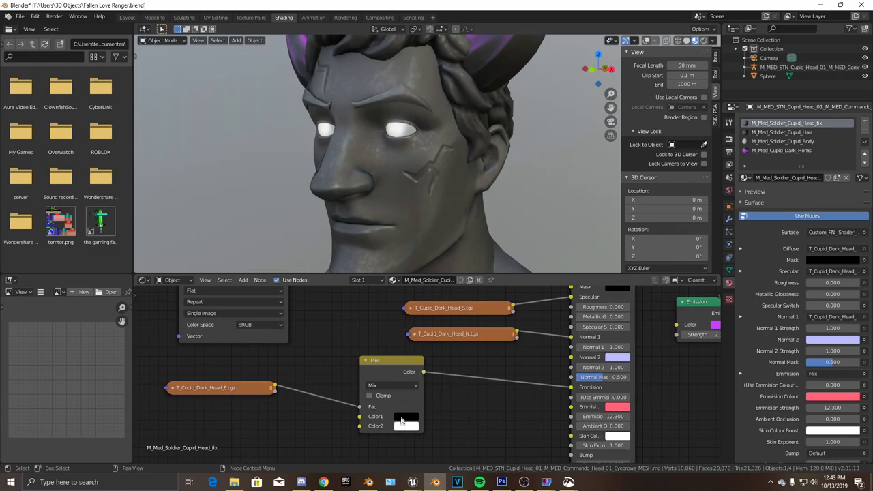
click(407, 422)
scroll(403, 394, down, 2)
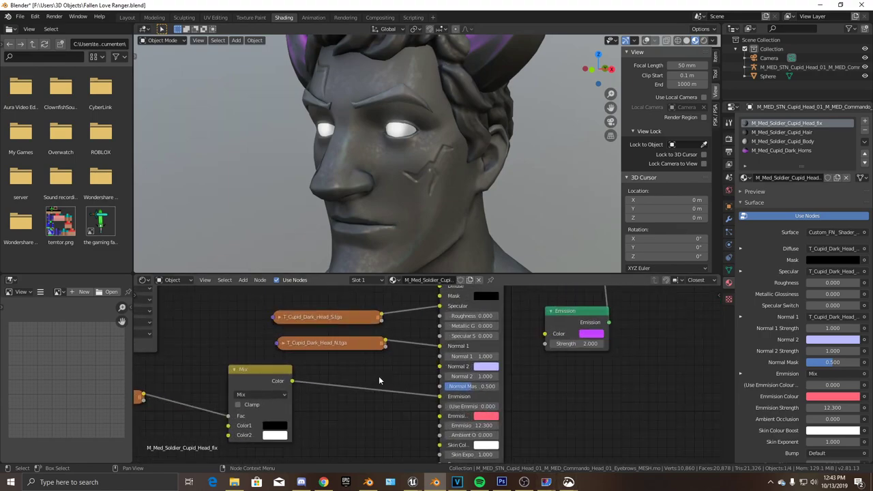
scroll(327, 425, up, 3)
middle_drag(326, 426, 412, 390)
click(383, 423)
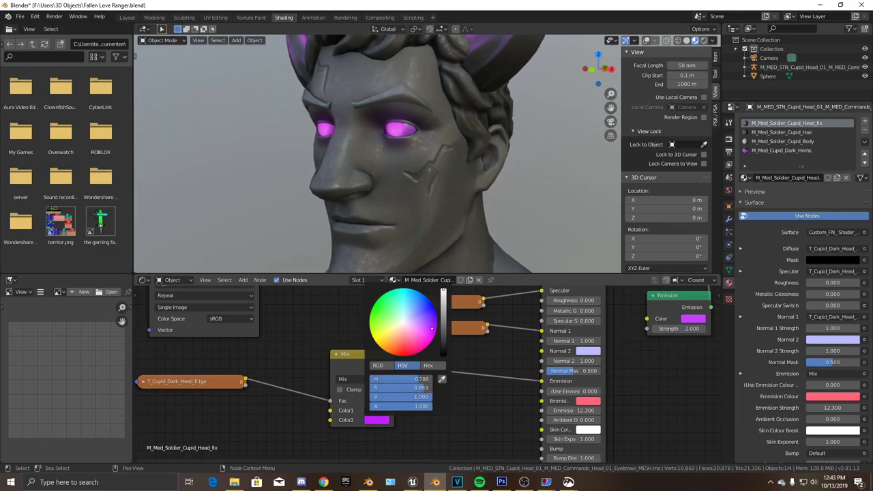
- Move the T_Cupid_Dark_Head_FX.tga and Separate RGB nodes into free space away from the other texture nodes
middle_drag(426, 199, 437, 235)
scroll(326, 397, down, 2)
scroll(325, 396, down, 1)
middle_drag(386, 352, 405, 389)
scroll(324, 390, down, 3)
middle_drag(330, 386, 396, 390)
middle_drag(397, 345, 442, 388)
drag(326, 402, 292, 342)
drag(383, 394, 376, 385)
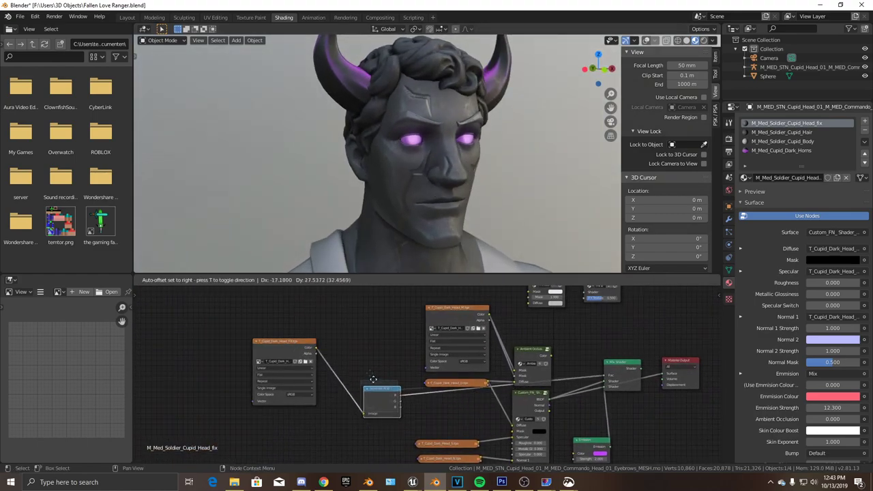
drag(348, 339, 349, 340)
- Examine the face cracks on the head together with the FX texture and Separate RGB nodes
scroll(361, 343, up, 3)
middle_drag(367, 345, 378, 379)
scroll(422, 170, up, 3)
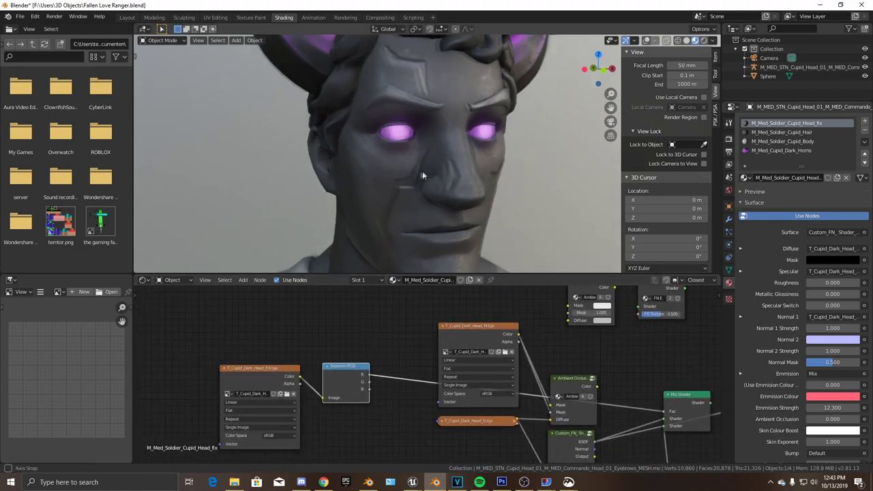
middle_drag(422, 171, 367, 174)
scroll(392, 247, down, 2)
middle_drag(389, 228, 437, 219)
scroll(362, 365, up, 2)
middle_drag(362, 365, 445, 362)
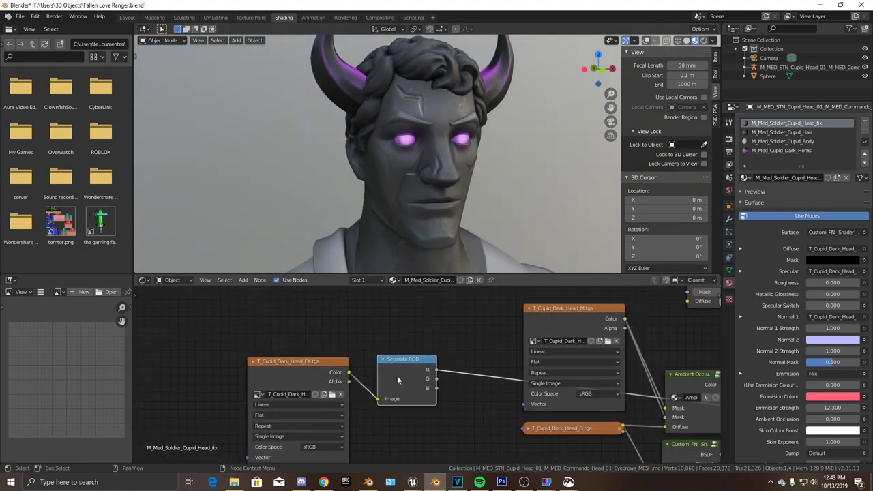
- Preview the T_Cupid_Dark_Head_FX.tga texture directly on the head and examine its colors along the face cracks
ctrl+shift+click(301, 372)
middle_drag(428, 214, 486, 173)
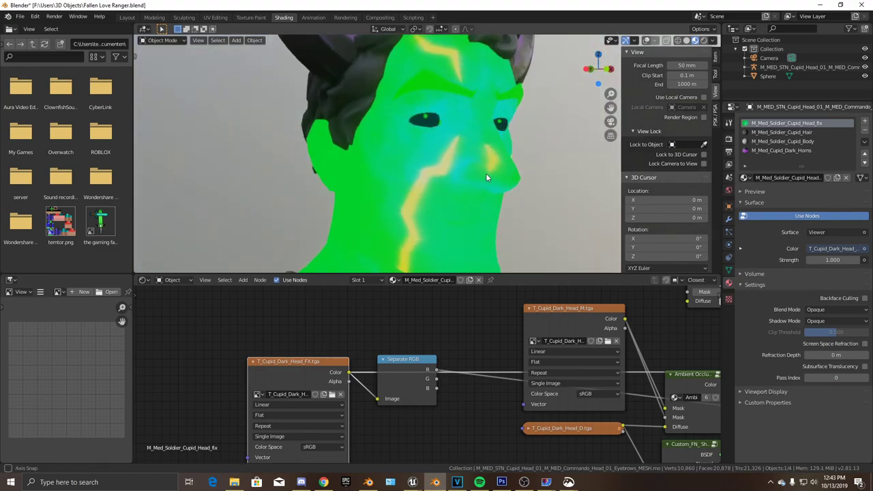
scroll(401, 326, down, 1)
middle_drag(400, 325, 326, 310)
scroll(380, 362, up, 1)
middle_drag(380, 362, 358, 382)
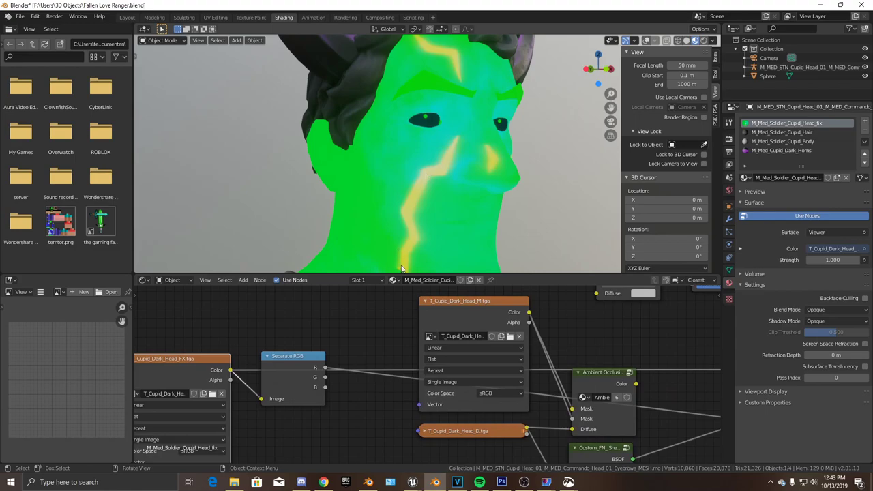
scroll(272, 357, up, 3)
middle_drag(365, 342, 341, 348)
scroll(273, 356, down, 4)
- Move the Separate RGB node slightly lower beside the T_Cupid_Dark_Head_FX.tga node
drag(285, 349, 300, 382)
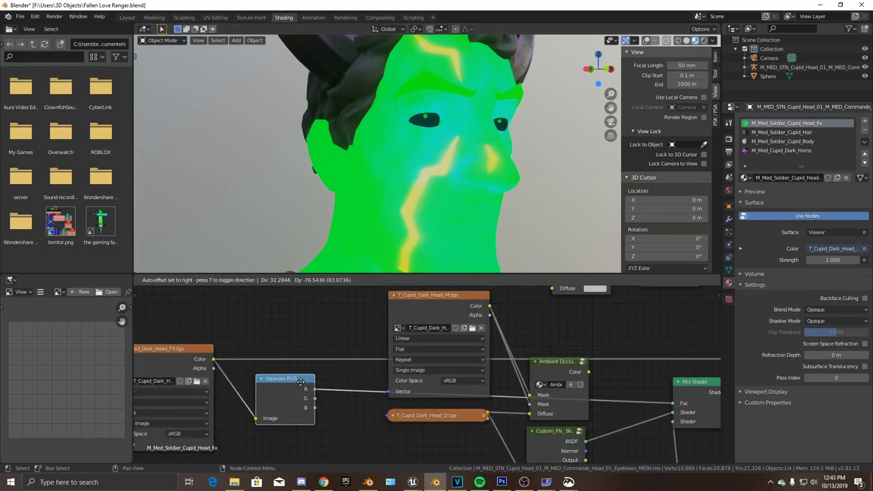
middle_drag(348, 375, 303, 369)
middle_drag(259, 397, 332, 380)
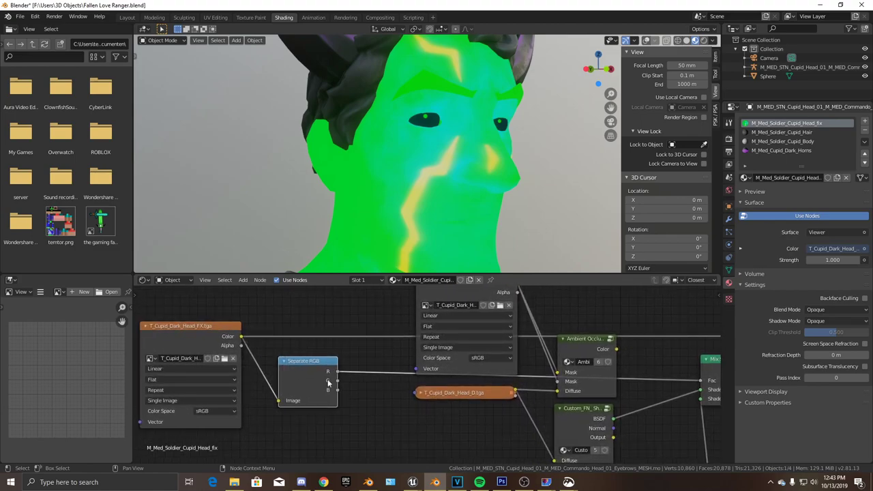
middle_drag(400, 385, 353, 397)
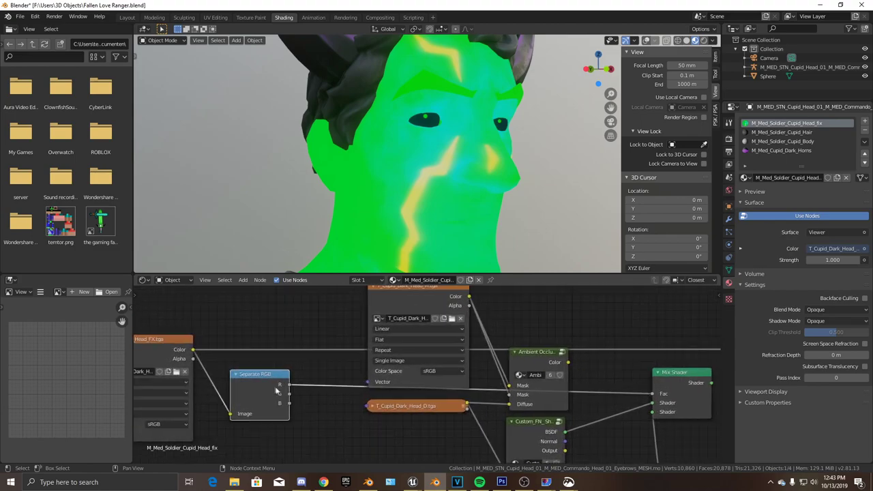
scroll(276, 392, down, 2)
middle_drag(240, 391, 273, 380)
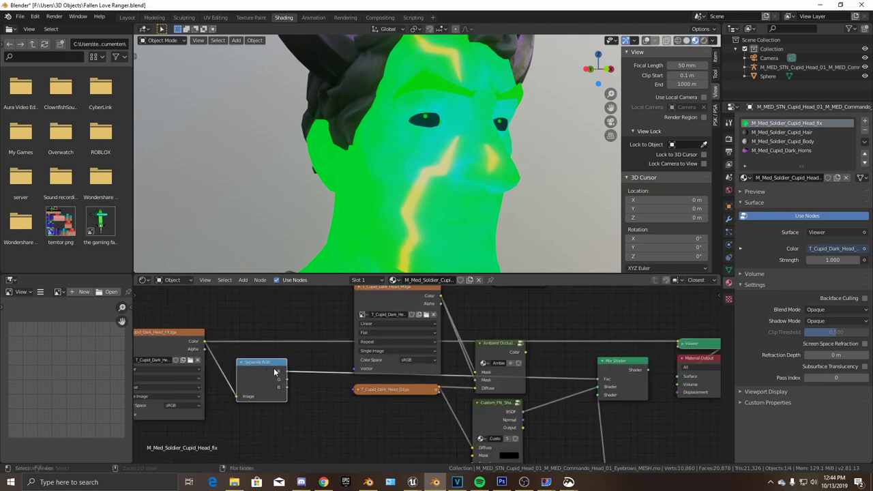
- Preview the Separate RGB node's R output on the head and examine the face crack mask
ctrl+shift+click(265, 386)
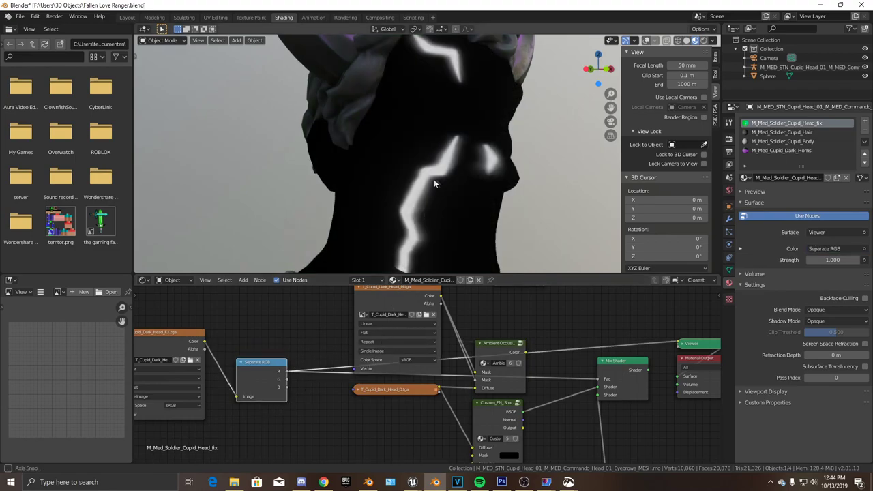
middle_drag(434, 183, 408, 185)
middle_drag(300, 368, 254, 375)
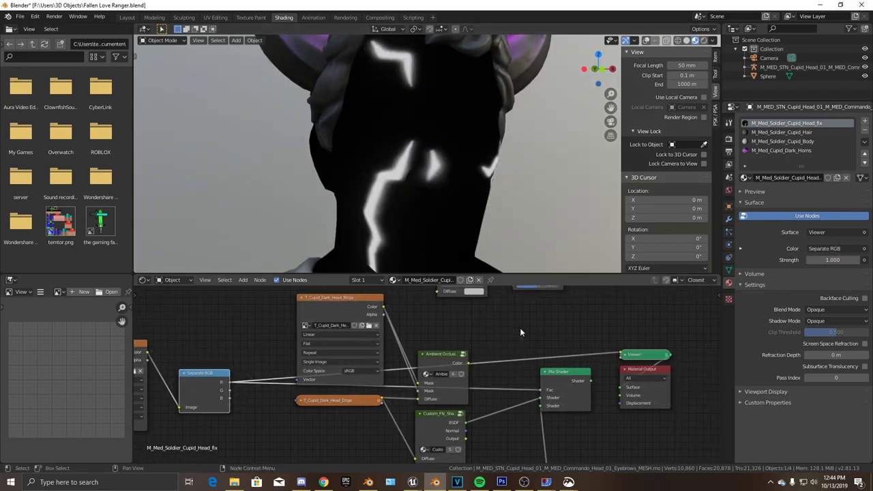
middle_drag(423, 178, 439, 227)
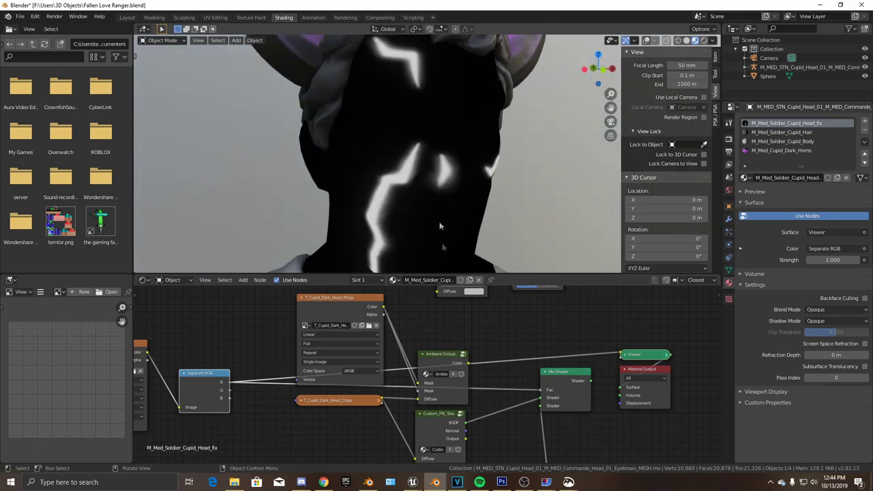
middle_drag(249, 383, 344, 386)
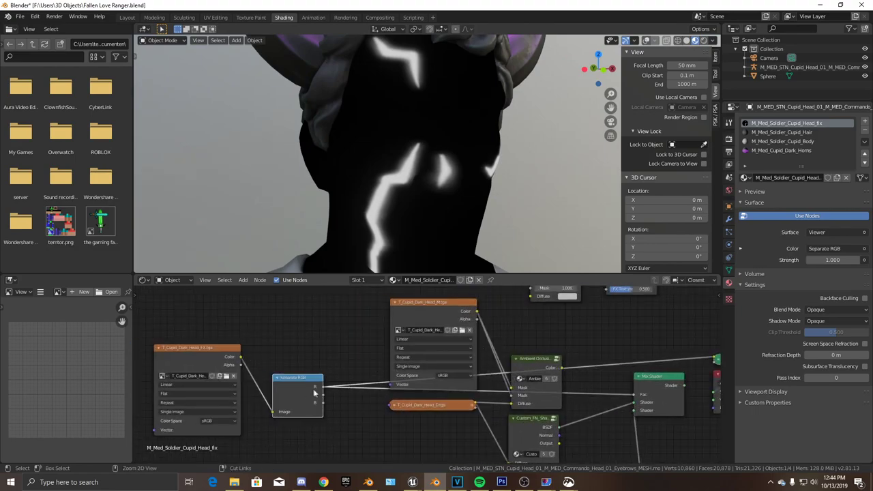
- Connect the Separate RGB node's G output to the Viewer node and inspect that channel on the head
scroll(396, 398, down, 1)
drag(0, 0, 0, 0)
middle_drag(399, 398, 344, 402)
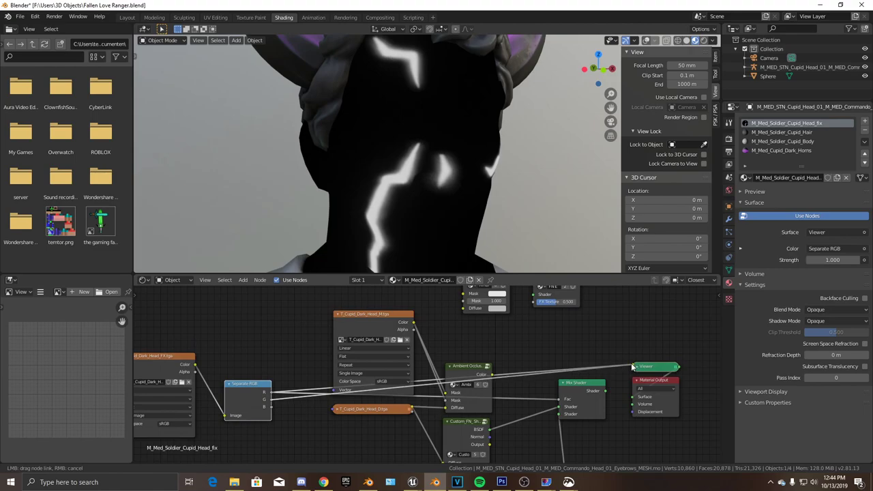
drag(632, 367, 634, 367)
middle_drag(529, 188, 409, 205)
scroll(475, 423, down, 4)
middle_drag(474, 425, 449, 330)
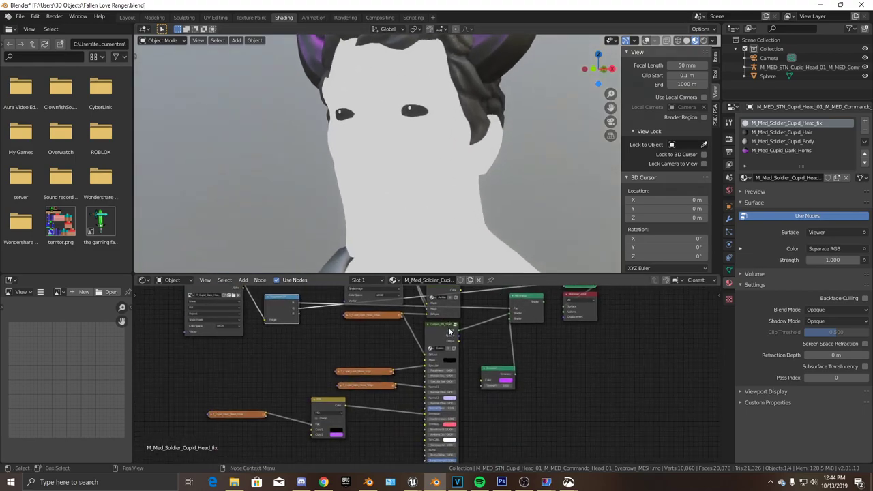
- Widen the Custom_FN_Shader node slightly
scroll(450, 331, up, 2)
middle_drag(402, 300, 407, 380)
scroll(326, 350, up, 2)
middle_drag(320, 341, 297, 289)
scroll(355, 342, down, 1)
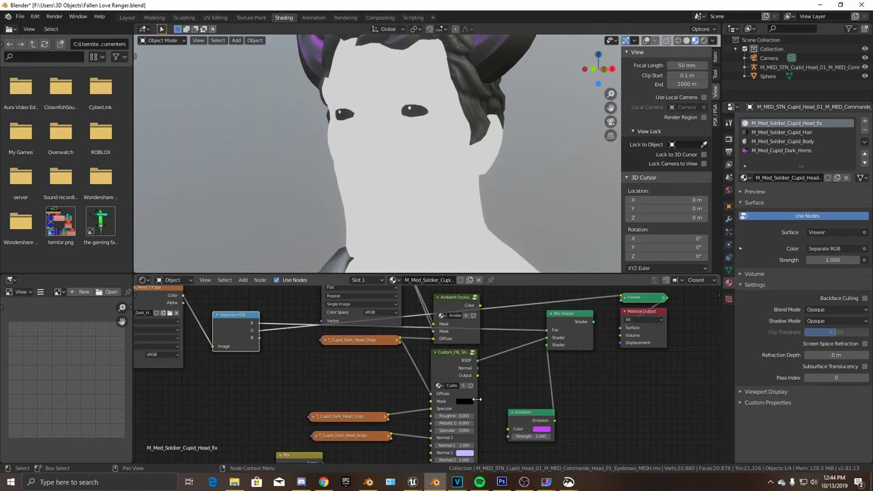
drag(478, 392, 491, 404)
scroll(402, 358, down, 3)
middle_drag(293, 309, 284, 365)
scroll(325, 355, up, 3)
scroll(300, 365, up, 2)
middle_drag(368, 374, 327, 357)
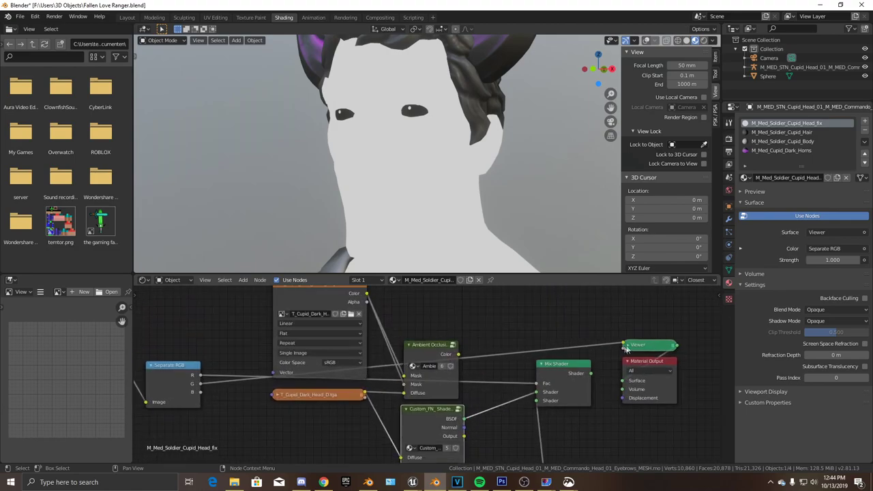
drag(627, 348, 484, 321)
click(501, 312)
scroll(518, 328, down, 2)
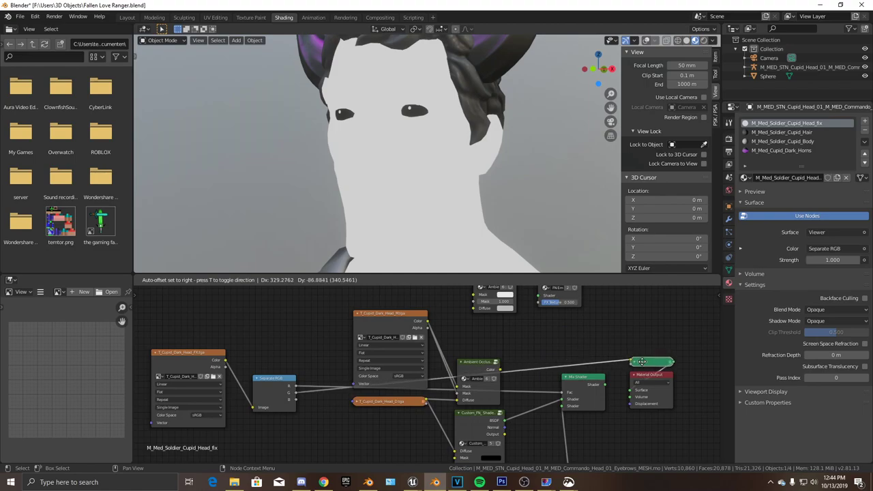
click(642, 361)
scroll(349, 369, up, 2)
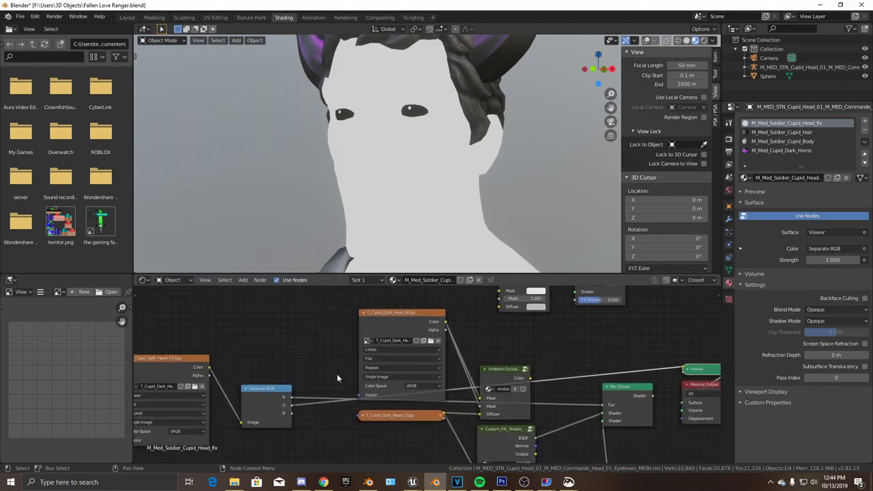
- Connect the Separate RGB node's R output to the Viewer node and inspect the cracks on the head and neck
drag(292, 398, 684, 369)
middle_drag(404, 243, 441, 247)
scroll(382, 333, down, 2)
scroll(365, 336, up, 2)
scroll(409, 377, down, 2)
scroll(408, 375, up, 3)
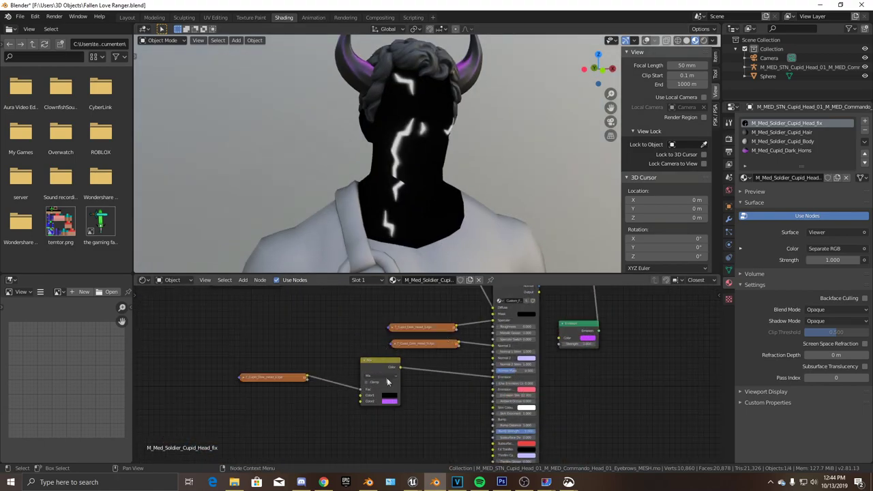
- Move the Viewer and Material Output nodes farther away from the Mix Shader node
scroll(517, 420, down, 3)
drag(543, 323, 561, 320)
middle_drag(571, 319, 468, 339)
drag(503, 332, 587, 331)
scroll(421, 392, up, 3)
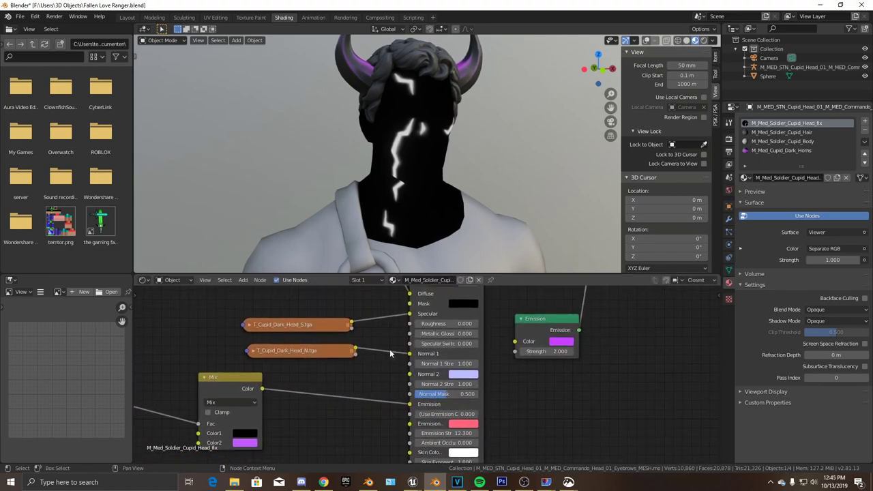
scroll(387, 344, down, 5)
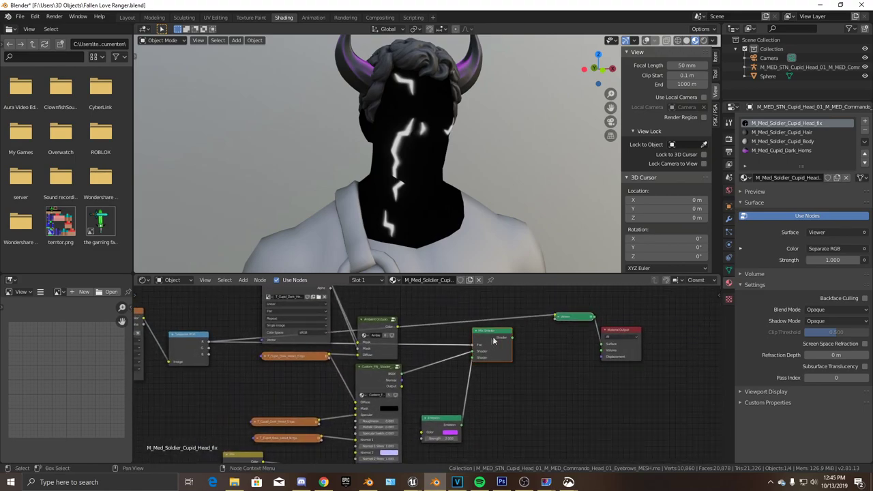
- Move the Mix Shader node closer to the Material Output node
drag(498, 341, 556, 356)
scroll(434, 374, up, 2)
middle_drag(434, 374, 538, 382)
scroll(538, 383, down, 2)
scroll(349, 365, up, 2)
middle_drag(350, 365, 188, 363)
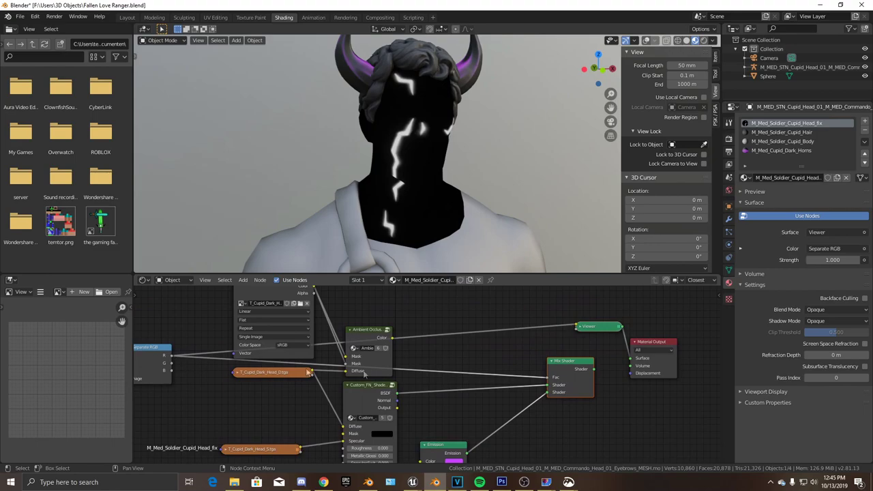
- Replace the existing Mix Shader with a newly added Mix Shader node, and delete the Viewer node
key(x)
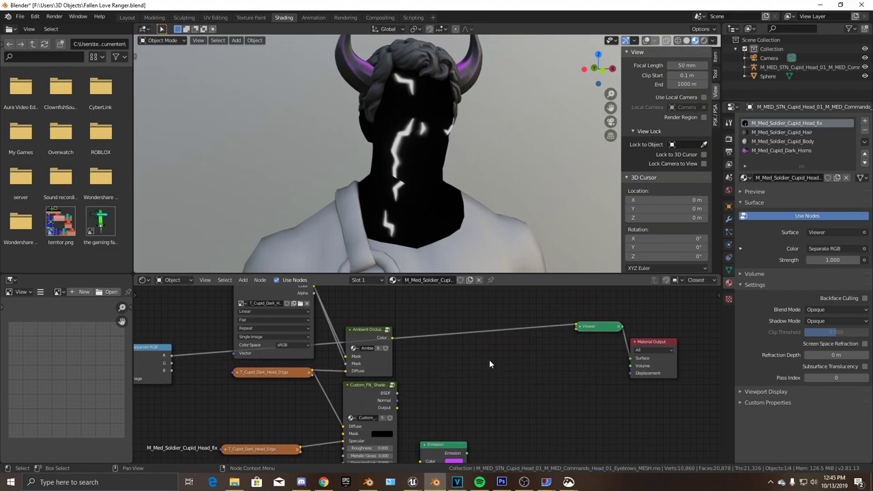
key(shift+a)
click(477, 357)
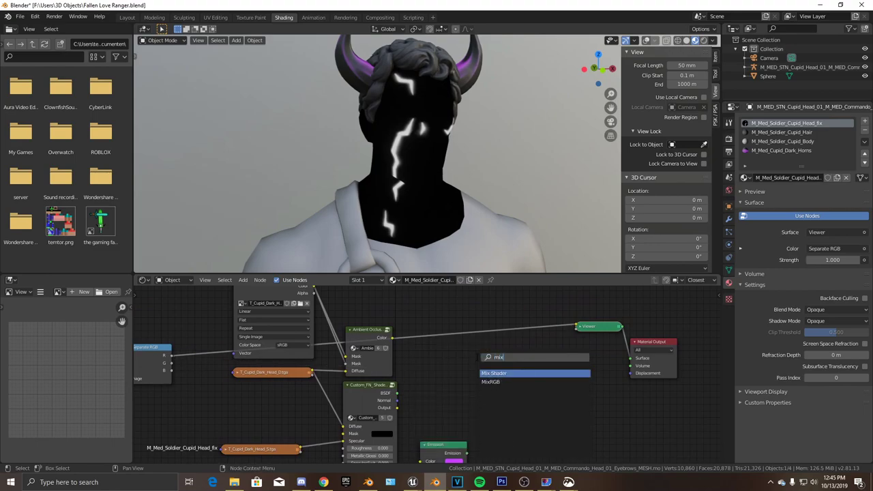
key(Return)
click(586, 330)
key(x)
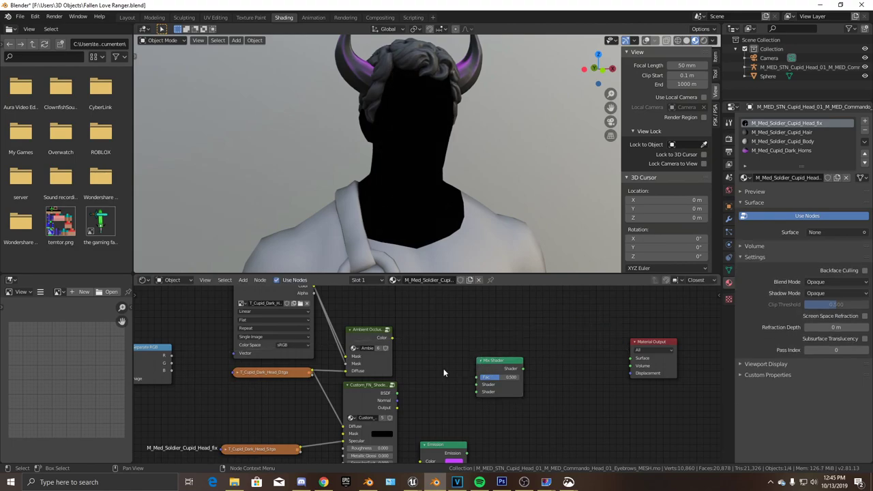
- Search the add-on preferences for "node" to check the Node Wrangler add-on, and close the preferences
scroll(444, 368, up, 1)
middle_drag(443, 368, 462, 372)
scroll(307, 391, down, 3)
middle_drag(307, 390, 372, 387)
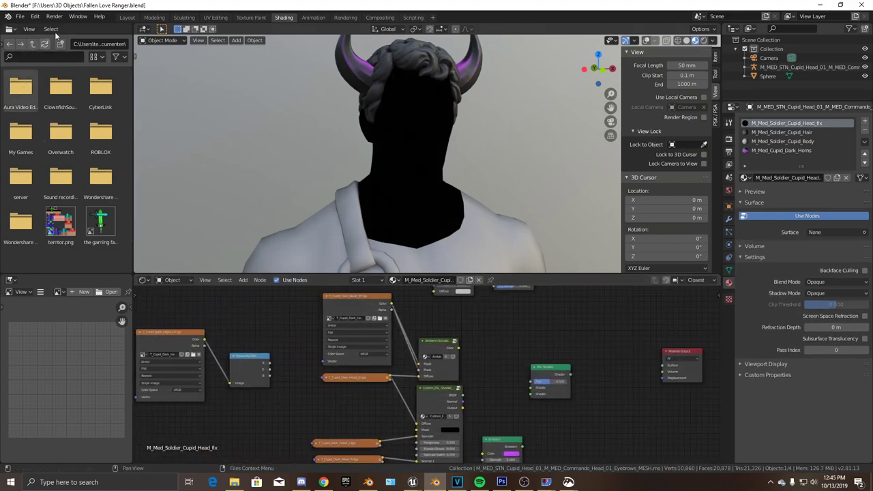
click(34, 17)
click(54, 147)
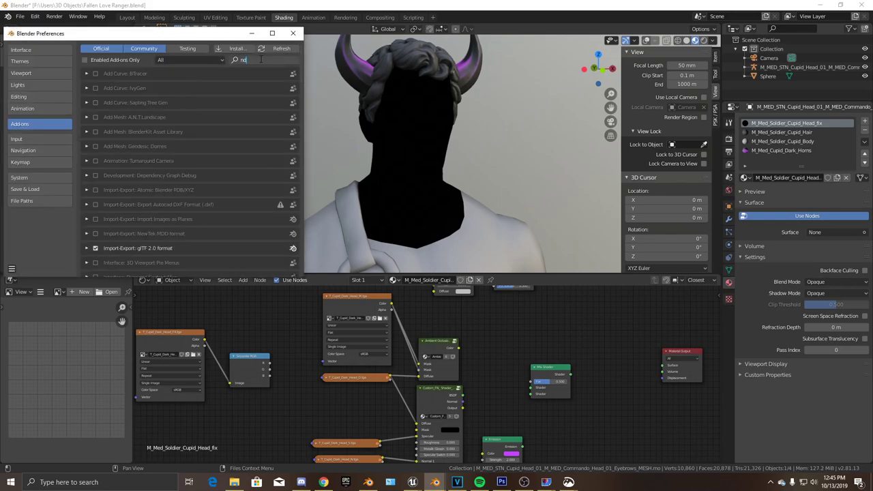
click(261, 59)
text(node)
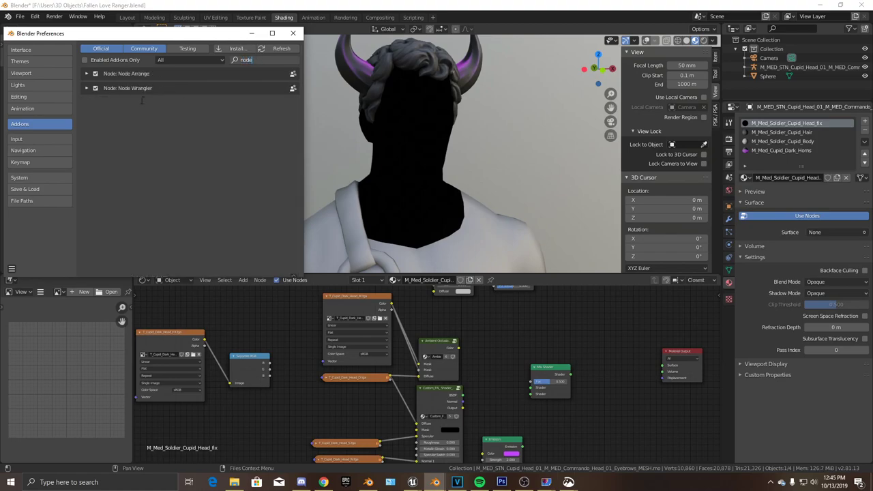
click(293, 34)
- Preview the Separate RGB node's R output on the head through a new Viewer node and examine the cracks
scroll(303, 385, up, 4)
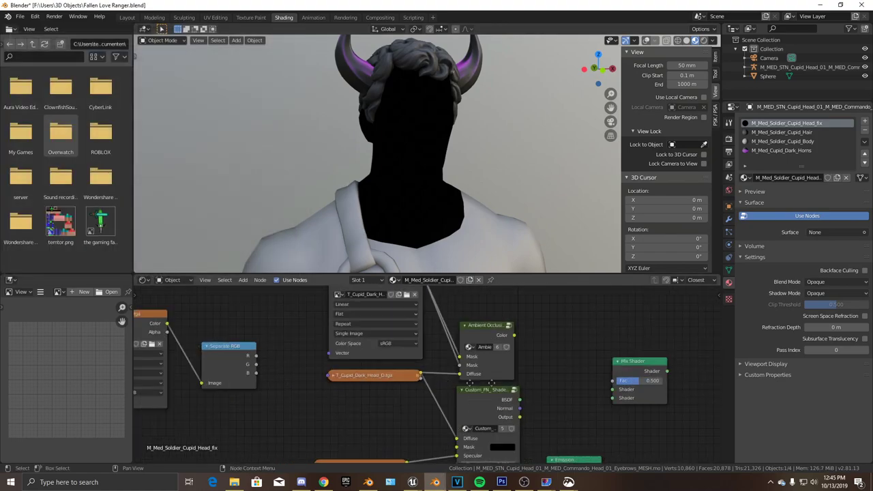
middle_drag(304, 384, 269, 352)
scroll(324, 361, down, 3)
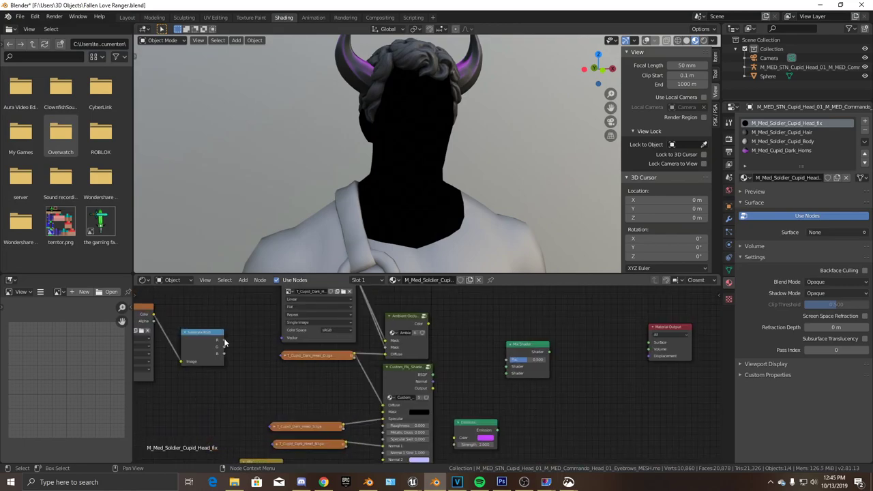
drag(224, 341, 501, 365)
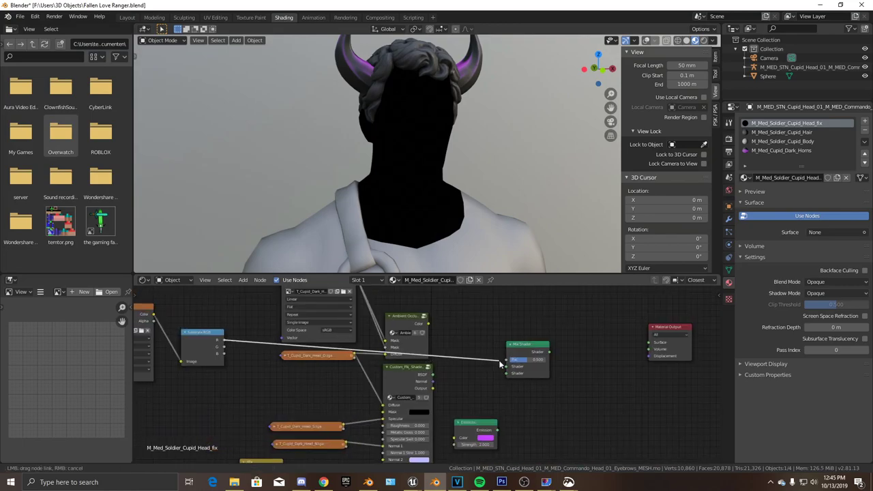
ctrl+shift+click(219, 338)
mouse_move(382, 188)
middle_down()
mouse_move(451, 188)
mouse_move(375, 182)
middle_up()
middle_drag(410, 214, 421, 174)
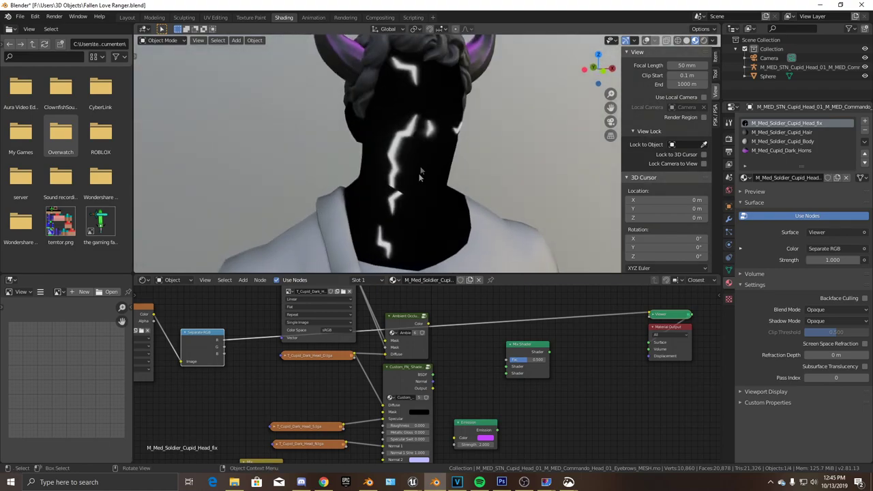
- Connect the Separate RGB node's R output to the Mix Shader's Fac input
scroll(498, 338, up, 4)
middle_drag(305, 345, 384, 348)
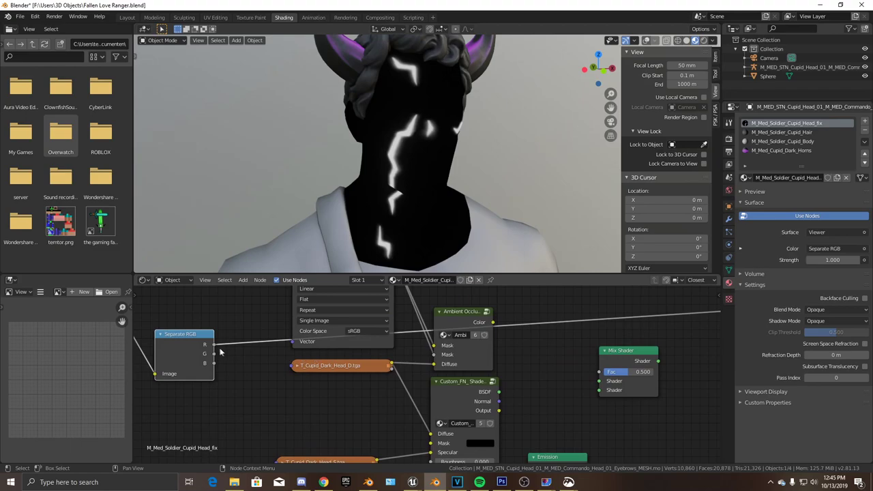
drag(386, 365, 592, 371)
- Try connecting the Custom_FN_Shader's BSDF and the Emission output to the Mix Shader's first and second Shader inputs
middle_drag(584, 414, 362, 375)
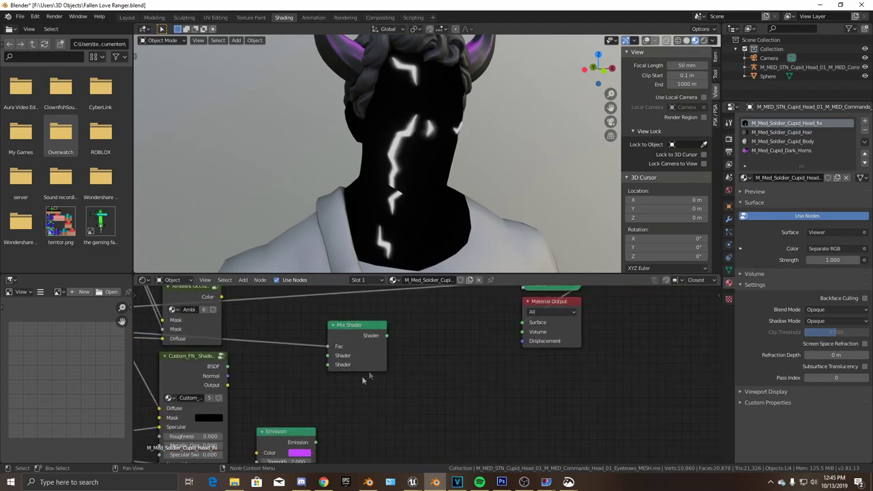
drag(324, 368, 328, 365)
drag(228, 366, 346, 360)
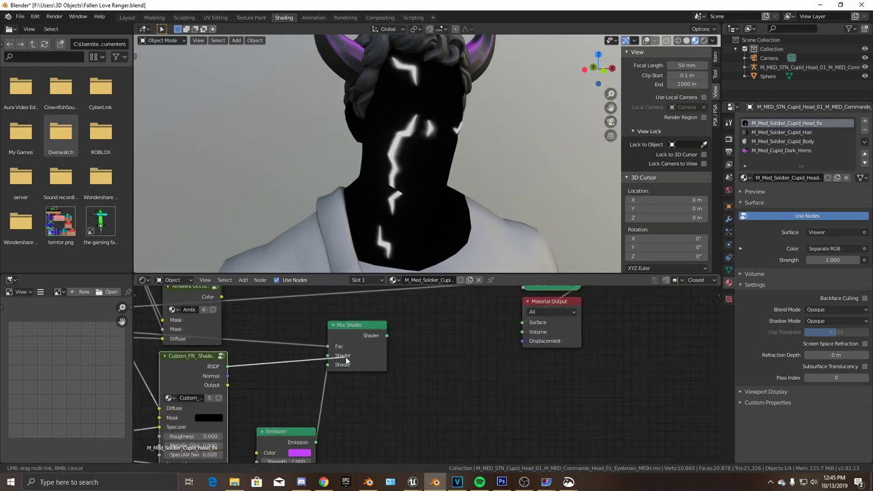
drag(271, 366, 274, 371)
- Delete the existing Emission node and add a fresh Emission node below the Mix Shader, beside the Custom_FN_Shader node
click(294, 433)
key(x)
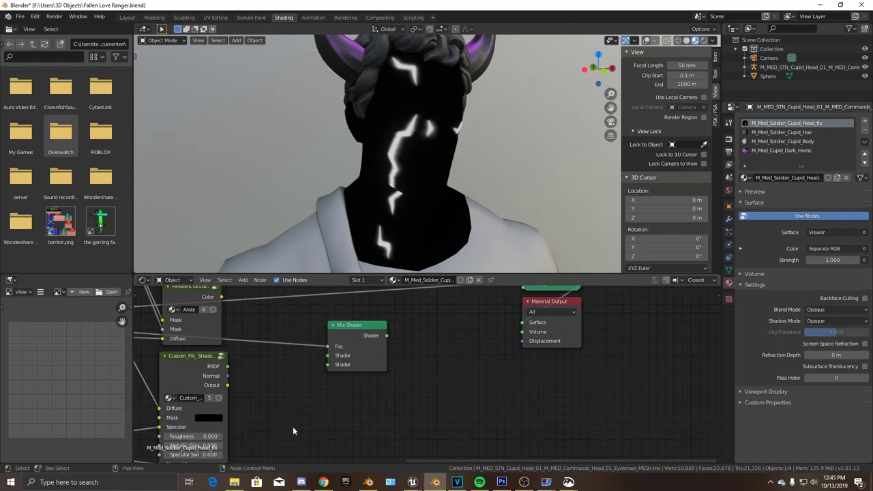
key(shift+a)
click(288, 370)
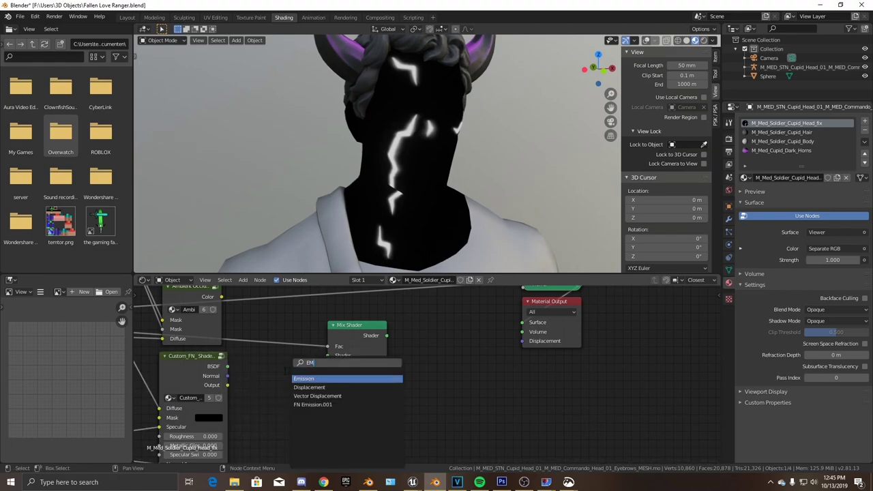
text(em)
key(Return)
click(241, 423)
- Set the new Emission node's strength to 3 and its color to a light purple
middle_drag(325, 424, 339, 389)
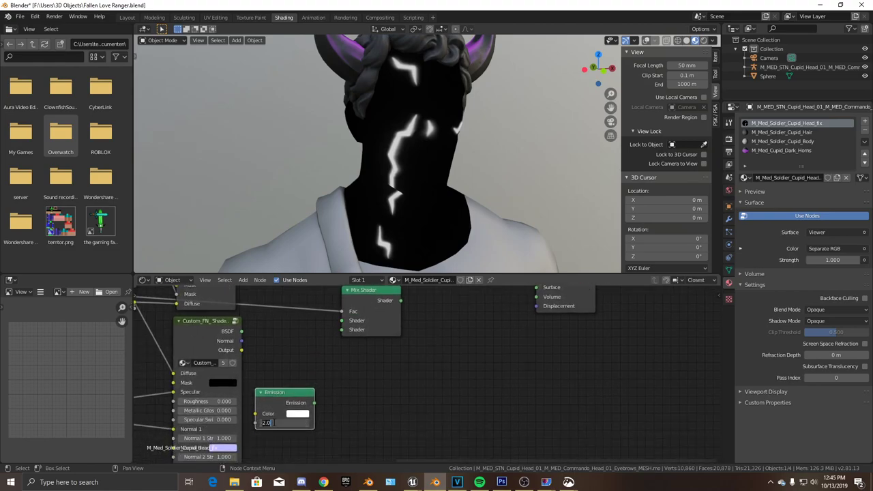
click(303, 414)
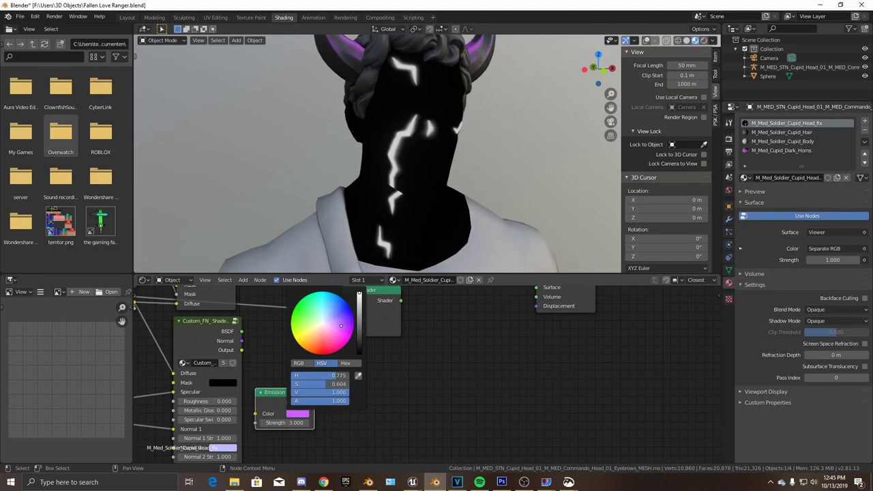
- Connect the Custom_FN_Shader's BSDF and the Emission output to the Mix Shader's first and second Shader inputs, and its output to the Material Output's Surface
middle_drag(357, 375, 355, 406)
drag(311, 434, 339, 361)
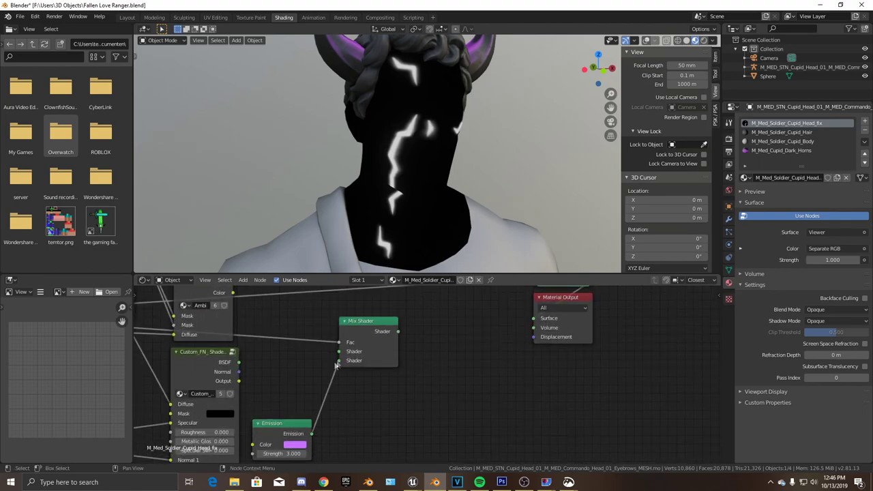
middle_drag(271, 379, 341, 381)
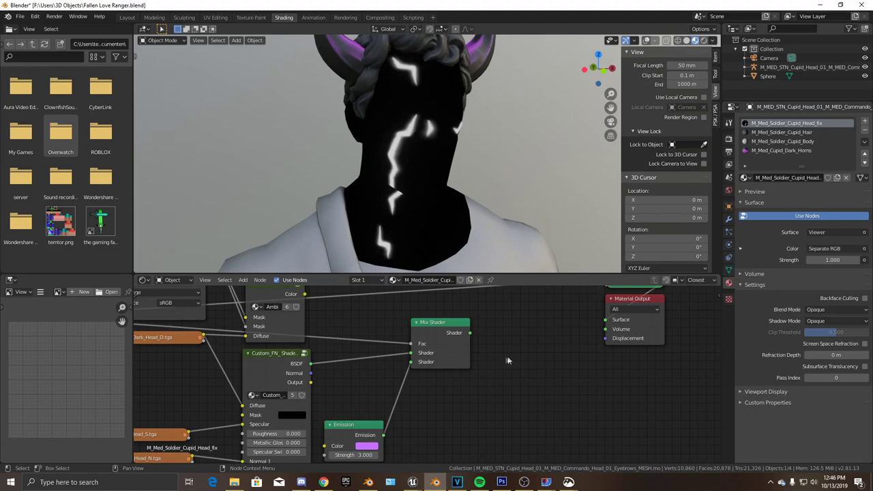
middle_drag(506, 357, 438, 388)
scroll(435, 386, down, 2)
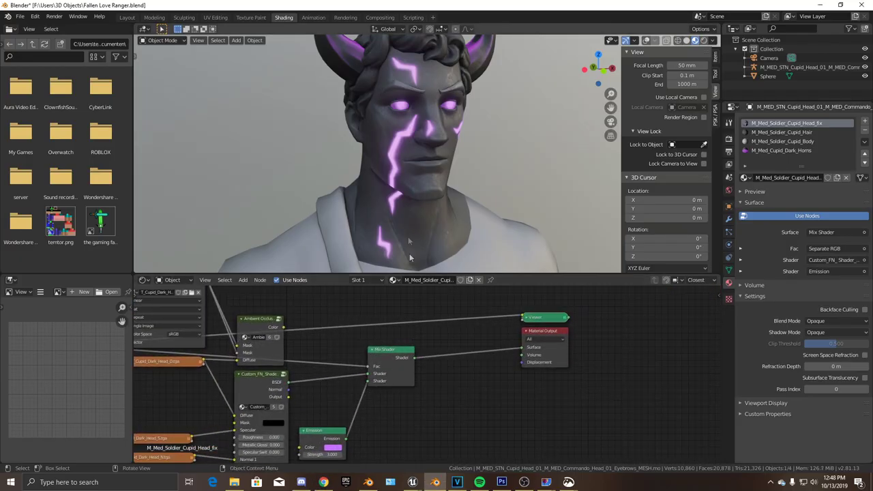
- Inspect the glowing eyes and cracks up close and shift the Emission color to a more saturated, slightly pinker purple
middle_drag(410, 221, 438, 206)
middle_drag(409, 215, 519, 263)
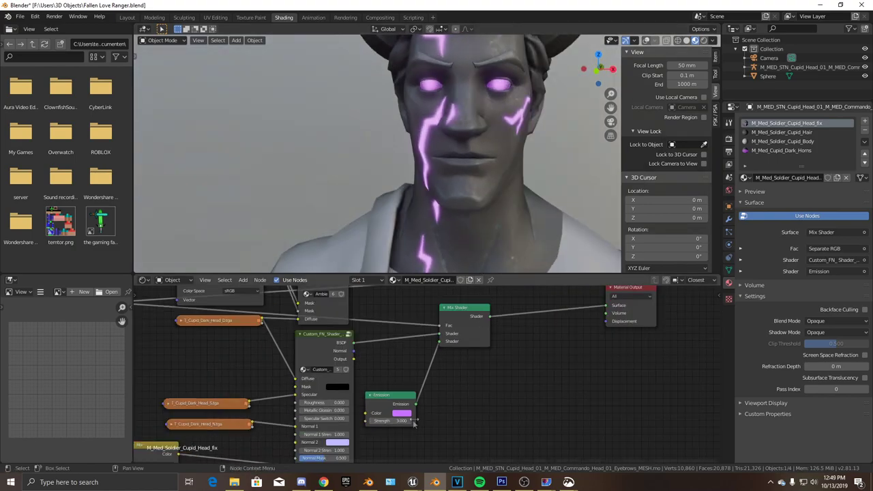
middle_drag(423, 246, 407, 196)
scroll(429, 145, up, 4)
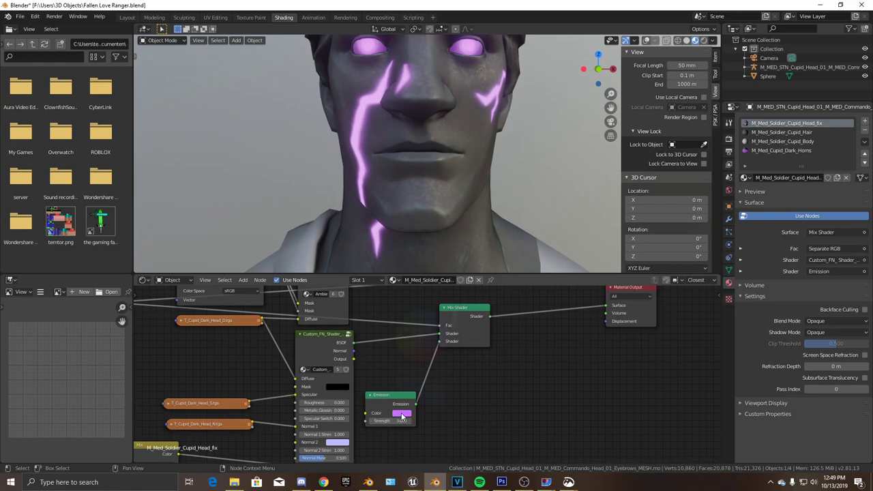
click(402, 414)
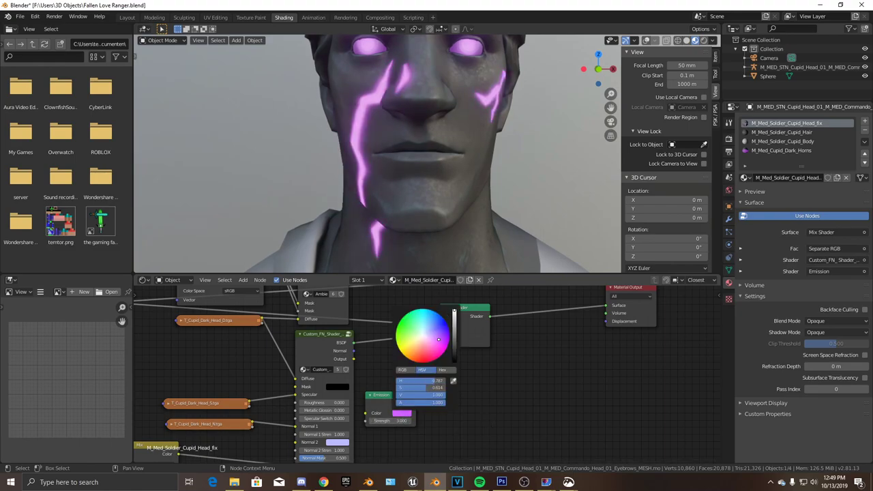
- Set the Emission node's strength to 1 and check the glow from the other side of the head
middle_drag(477, 238, 478, 185)
scroll(391, 438, up, 2)
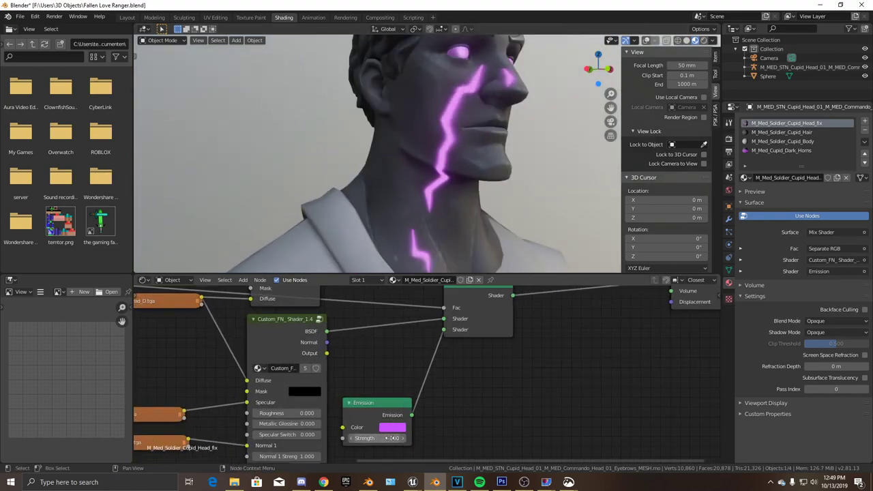
text(1)
key(Return)
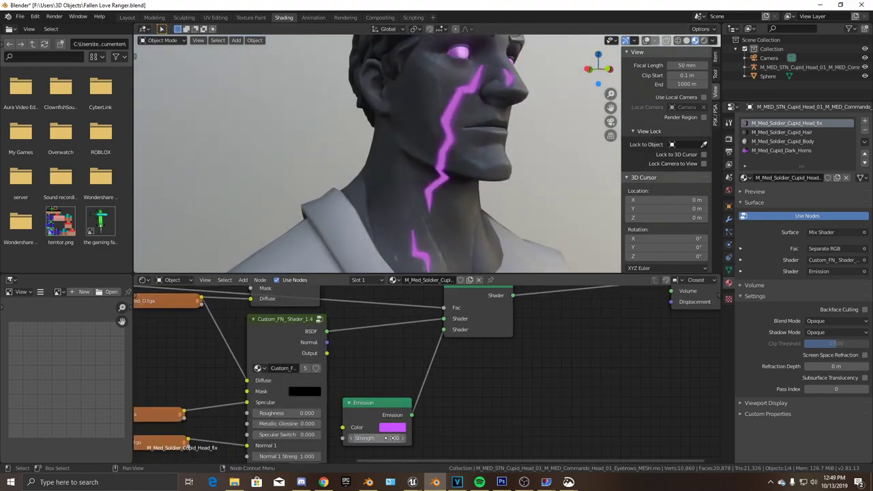
scroll(489, 390, down, 1)
scroll(502, 183, down, 4)
middle_drag(503, 183, 459, 237)
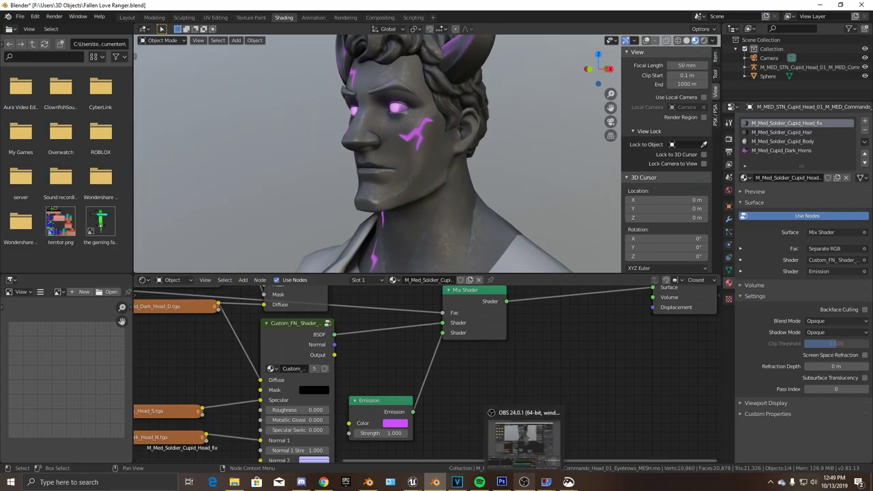